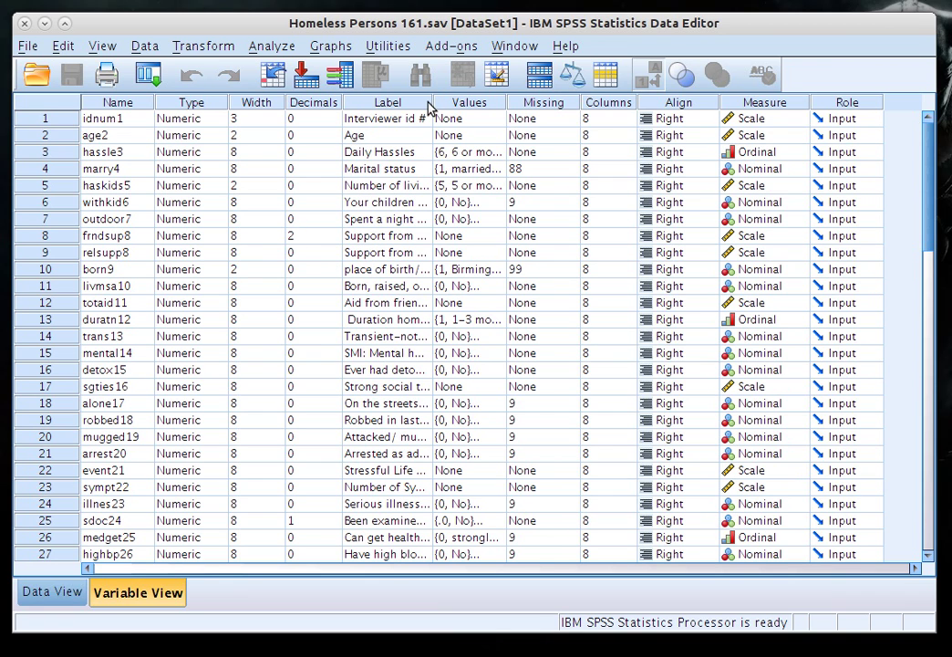
Step: Widen the Label column in the variable list until the full variable labels fit
drag(424, 102, 572, 103)
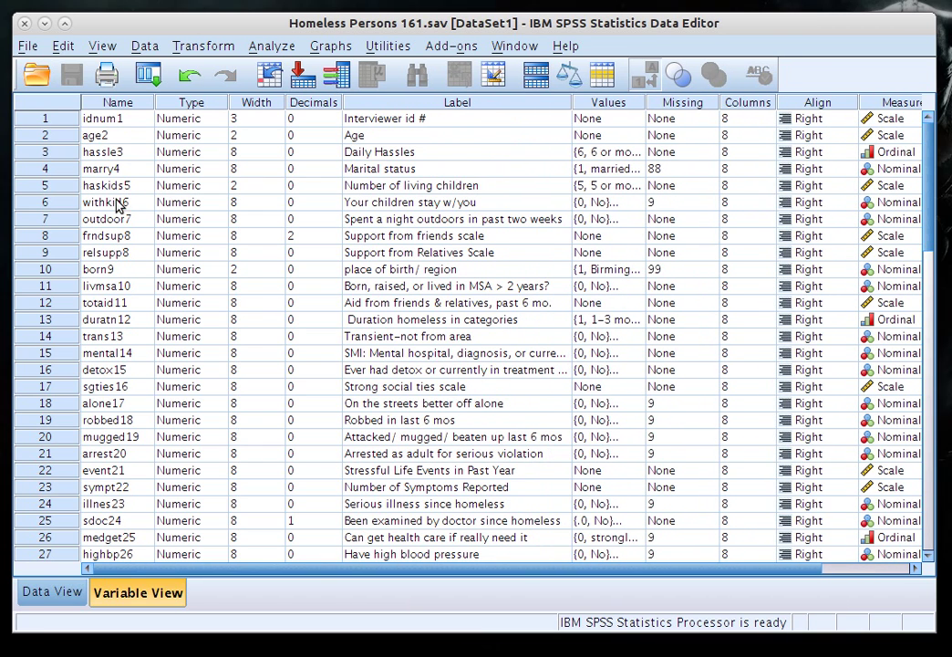
scroll(119, 213, down, 1)
scroll(93, 383, up, 1)
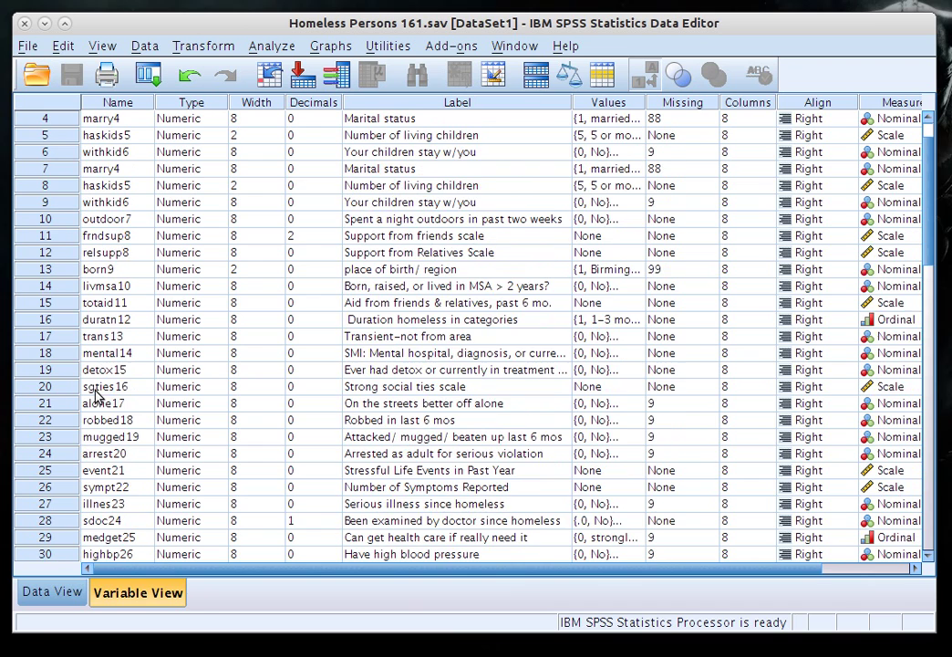
Step: Check the measurement level of the relsupp8 variable, Support from Relatives Scale
click(100, 253)
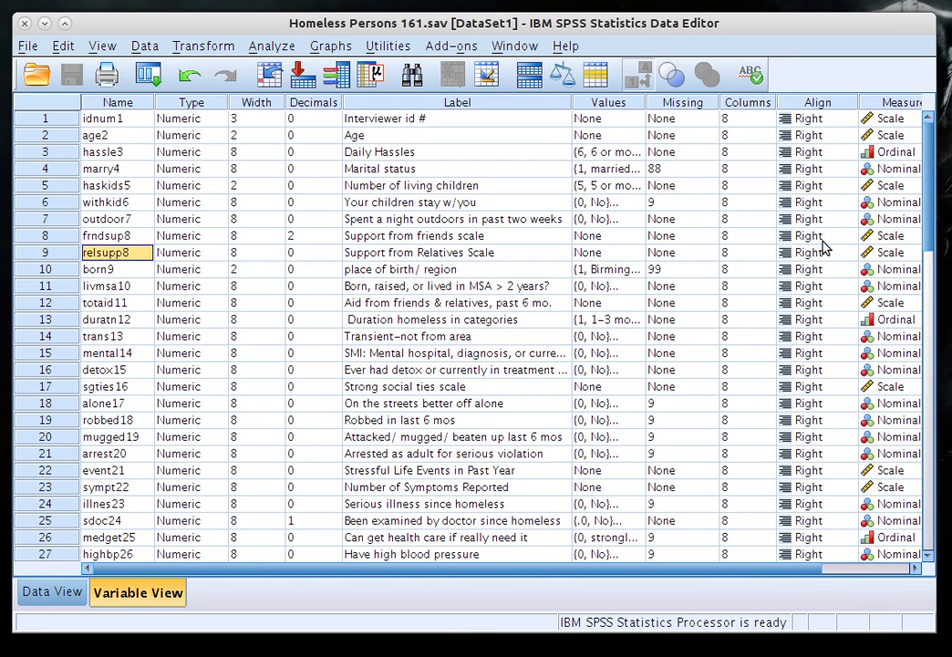
click(880, 257)
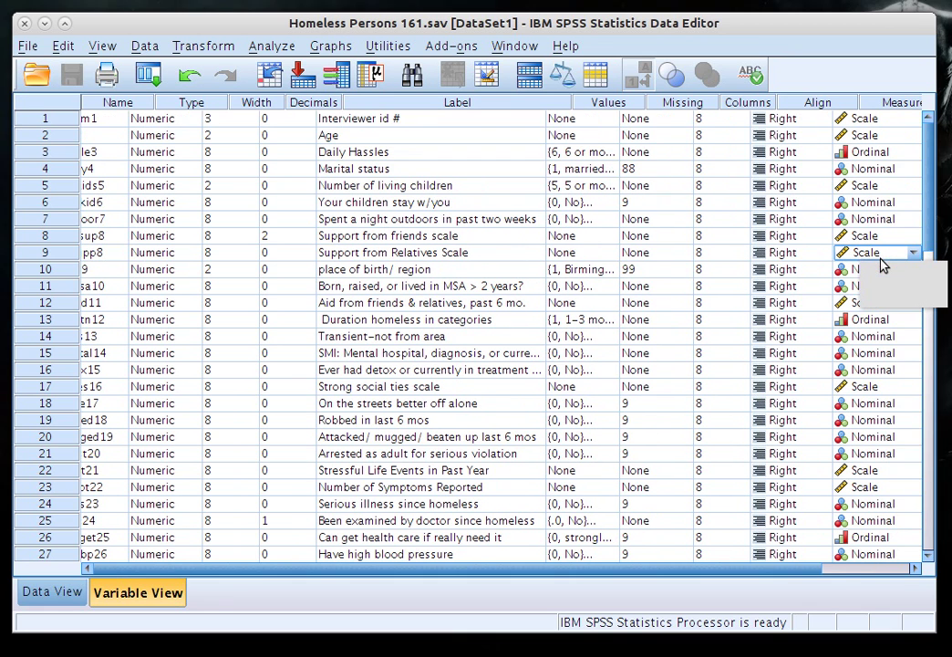
click(868, 257)
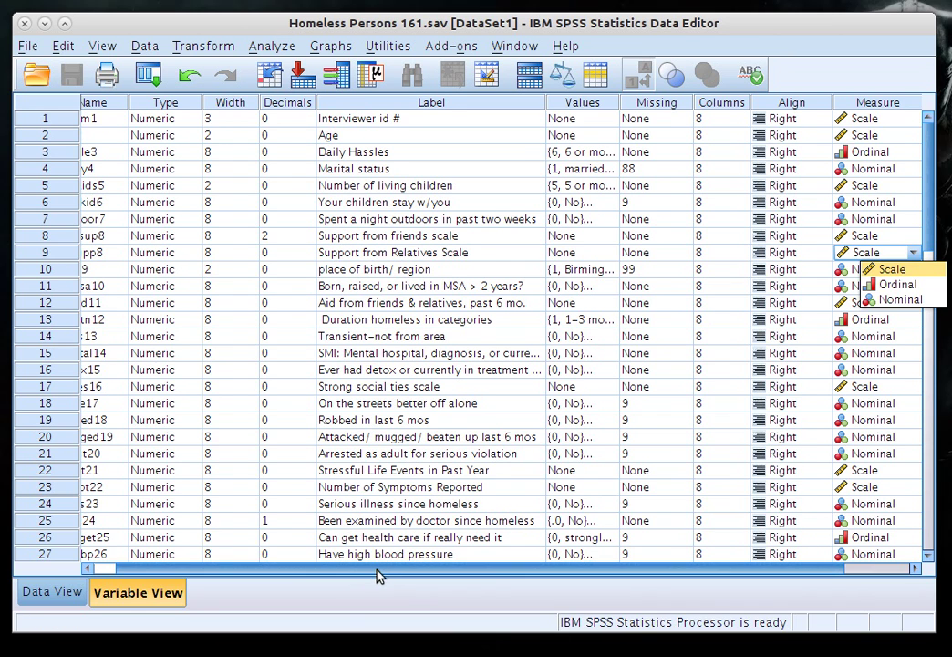
scroll(360, 538, left, 1)
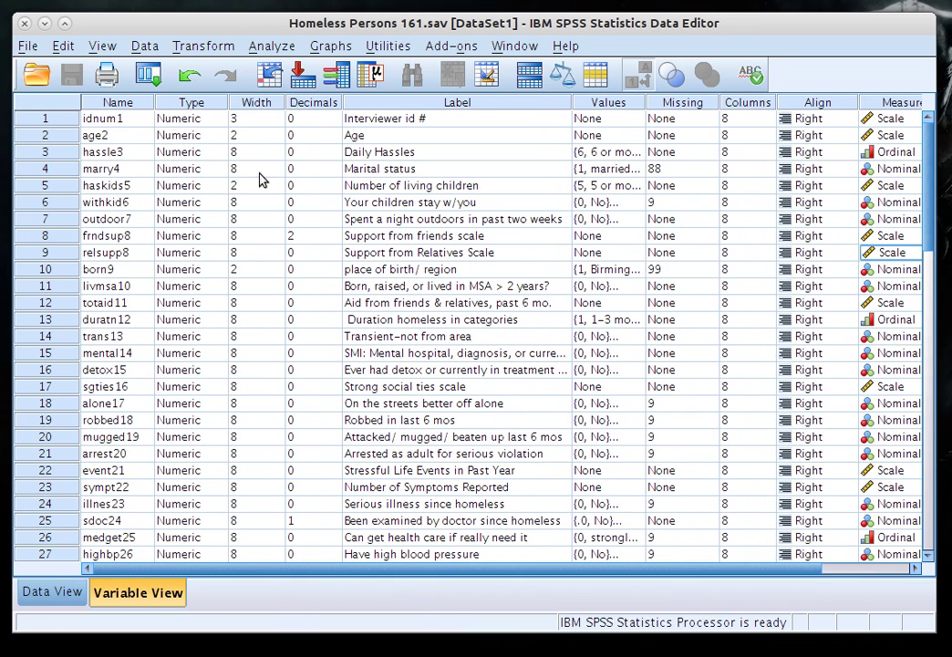
Step: Open the Frequencies analysis and look through its list of available variables
click(274, 50)
key(Left)
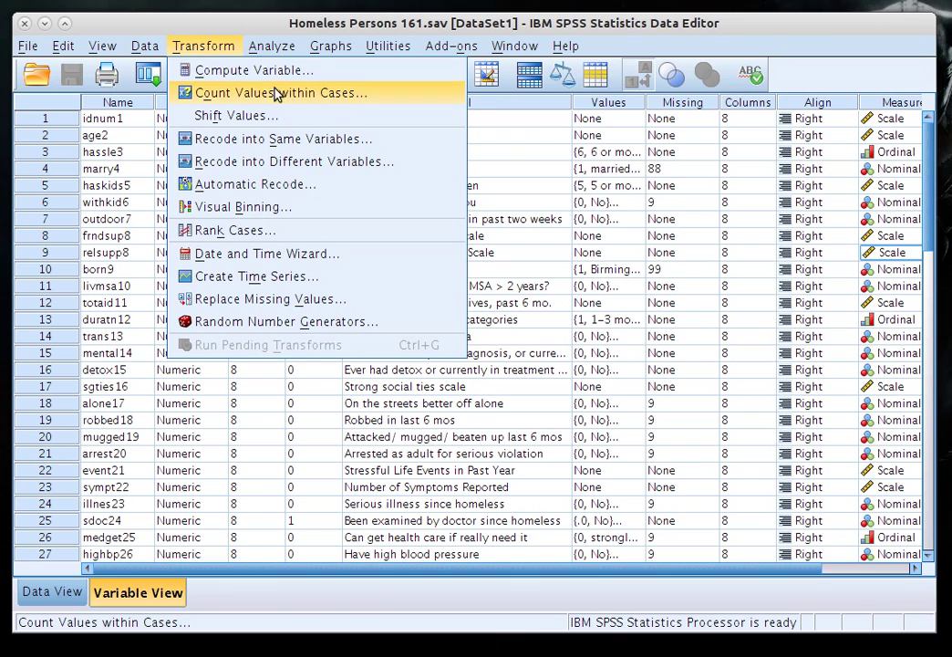
click(276, 49)
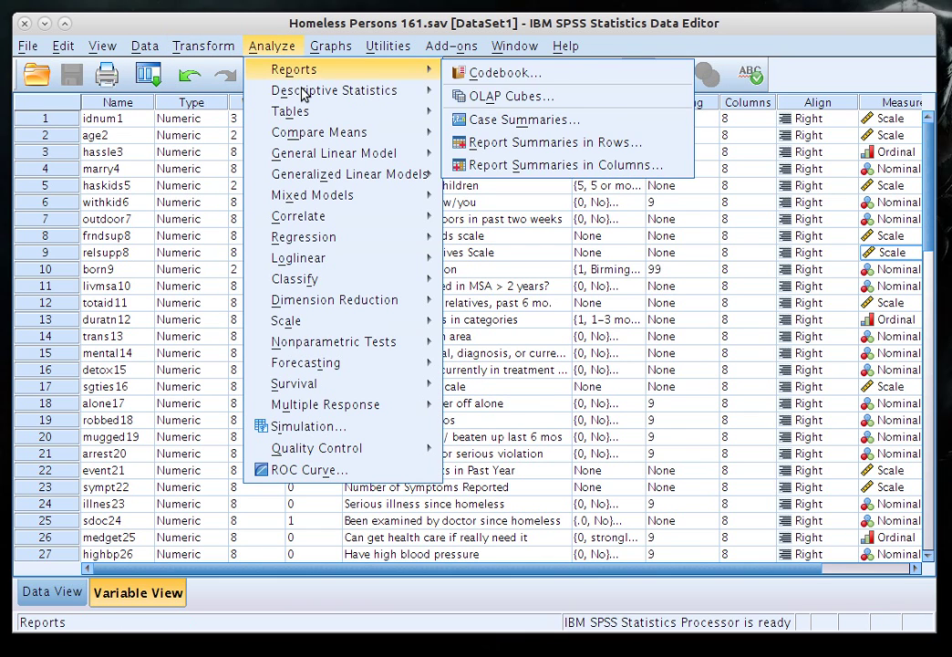
mouse_move(305, 97)
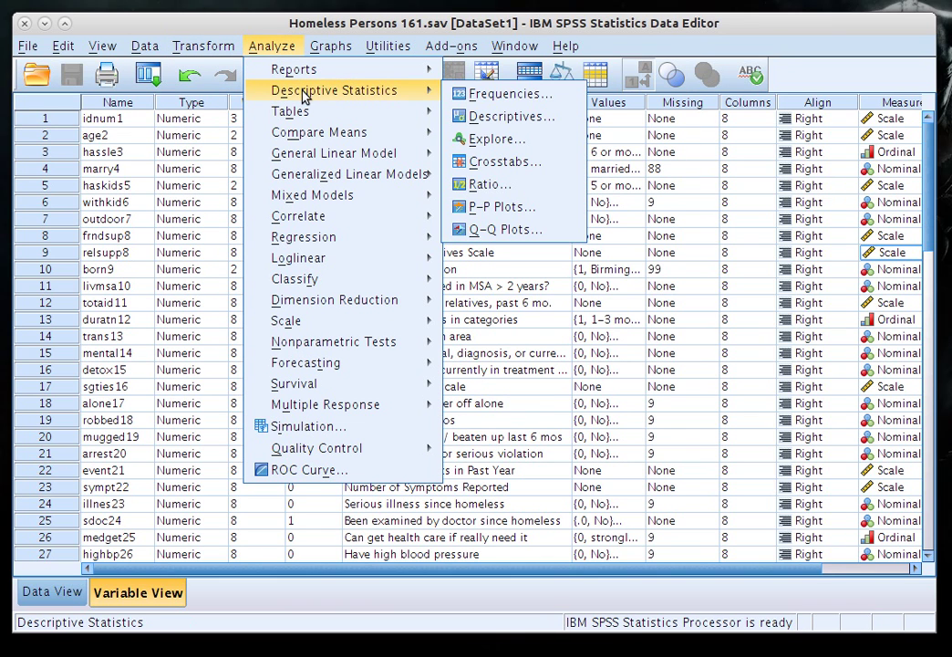
click(481, 103)
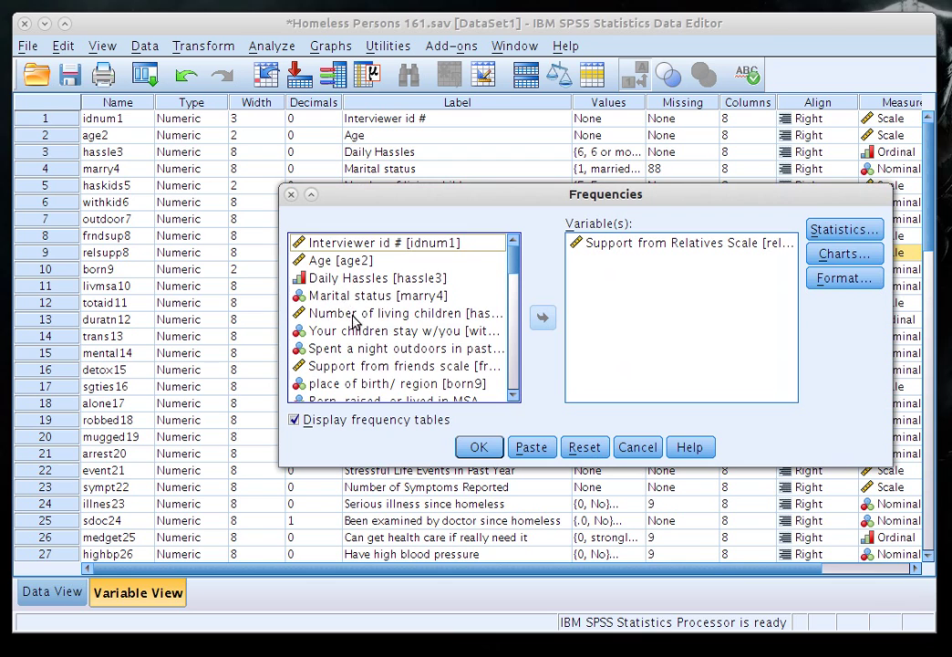
scroll(433, 337, down, 2)
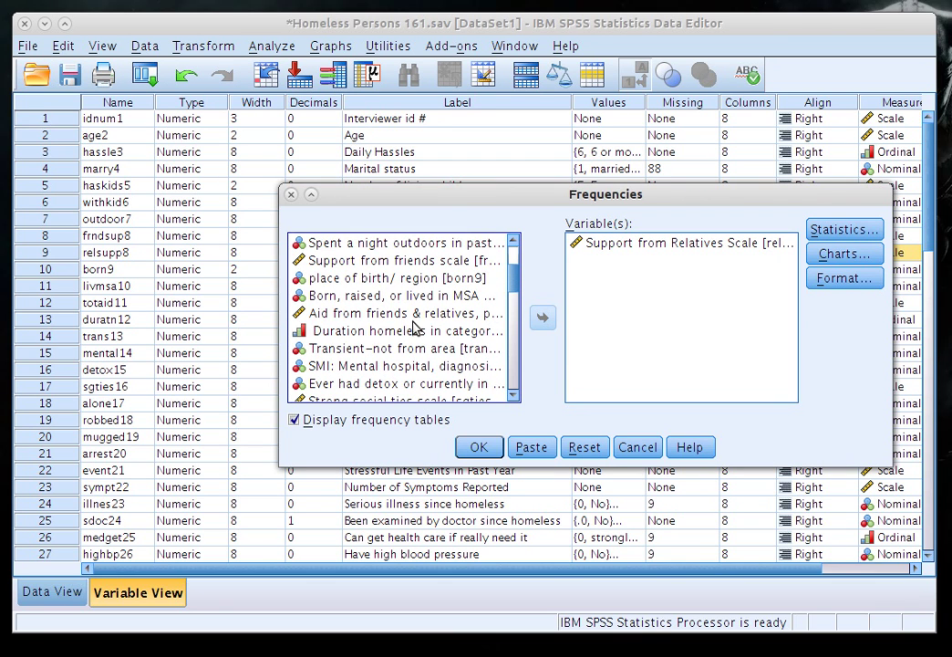
scroll(414, 346, up, 1)
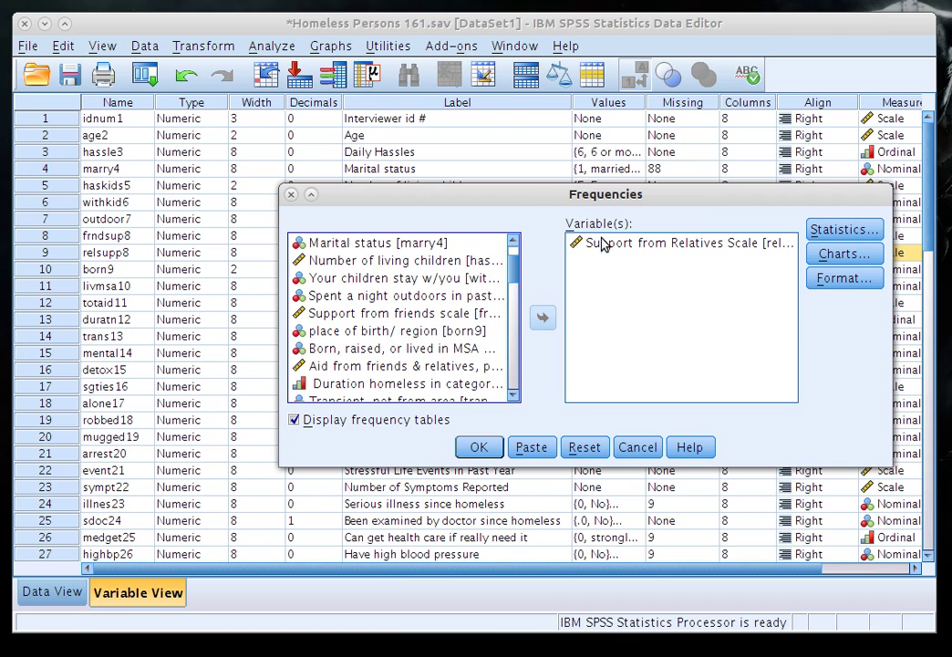
Step: Remove Support from Relatives Scale from the Frequencies variables and add it back
click(602, 242)
click(541, 316)
click(394, 335)
click(380, 319)
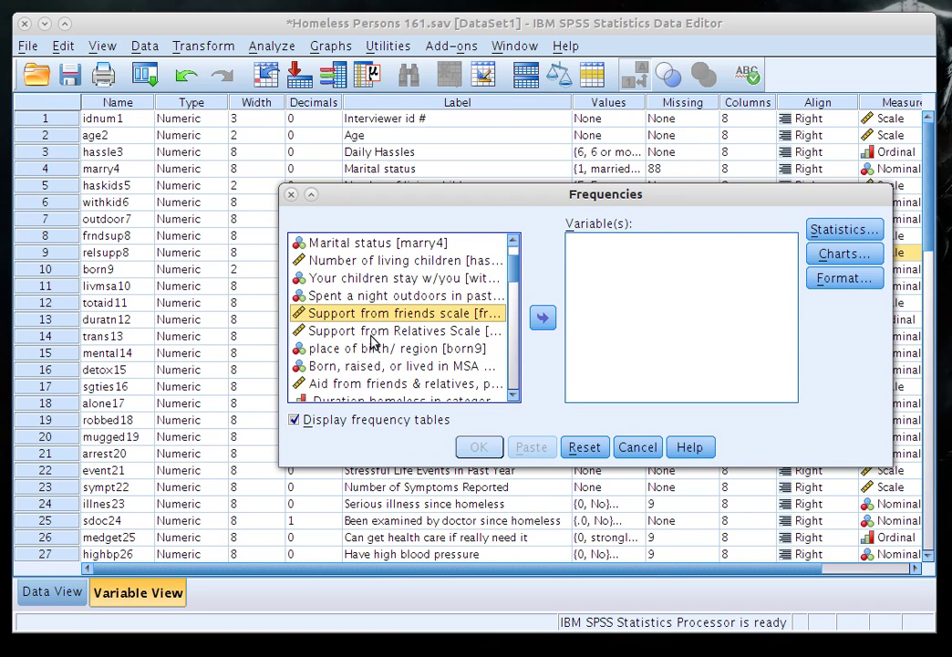
click(374, 333)
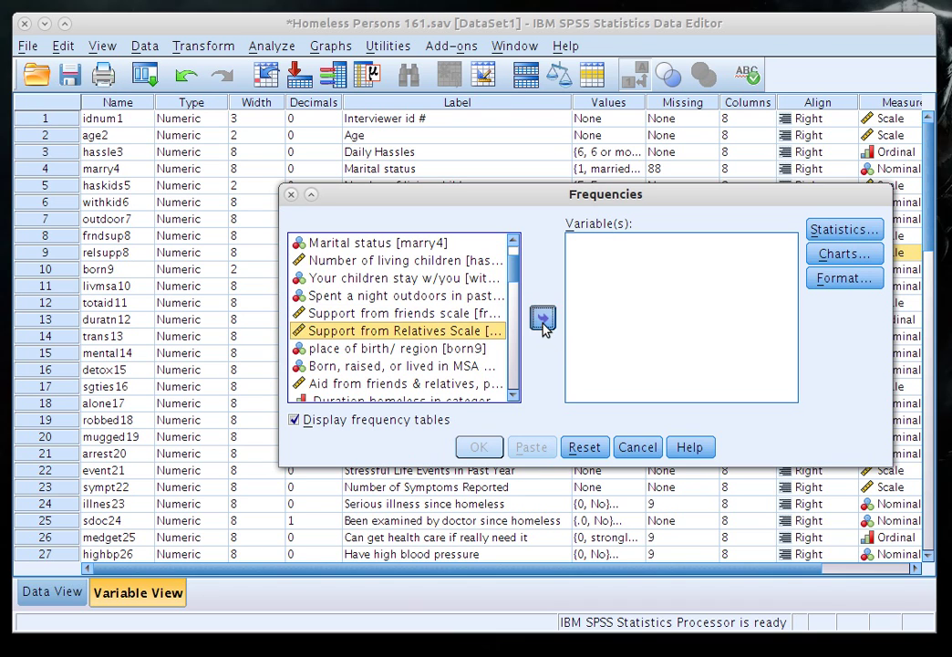
click(543, 326)
Step: Run Frequencies on Support from Relatives Scale with all six dispersion statistics selected and the frequency tables switched off
click(862, 233)
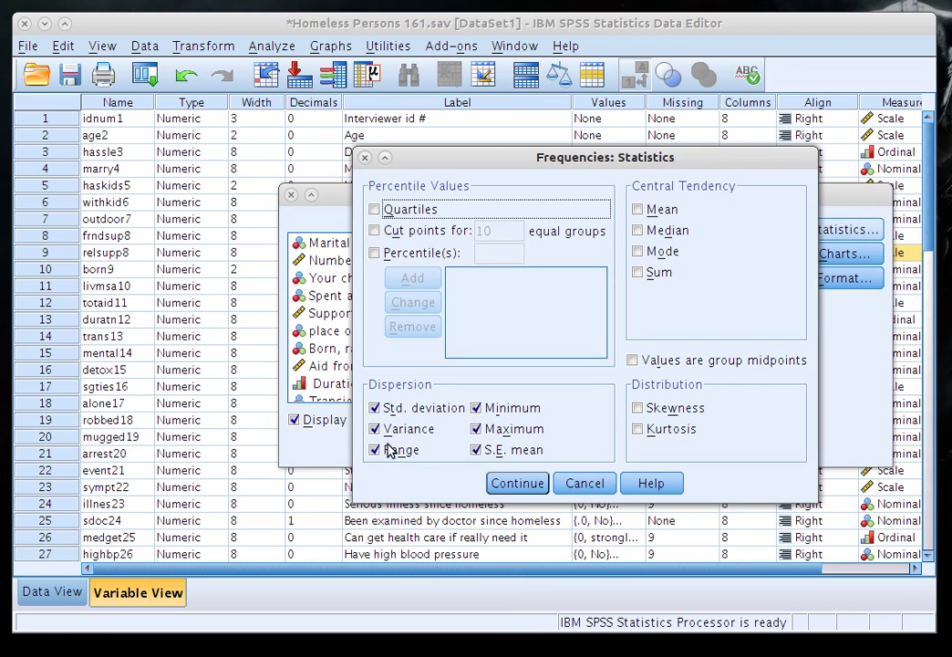
click(375, 407)
click(533, 483)
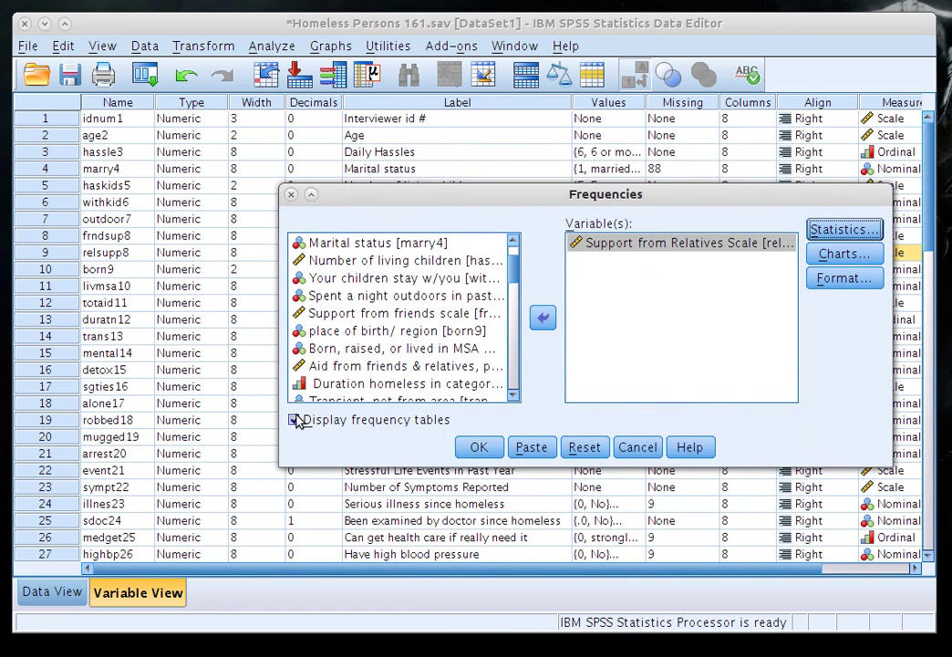
click(293, 422)
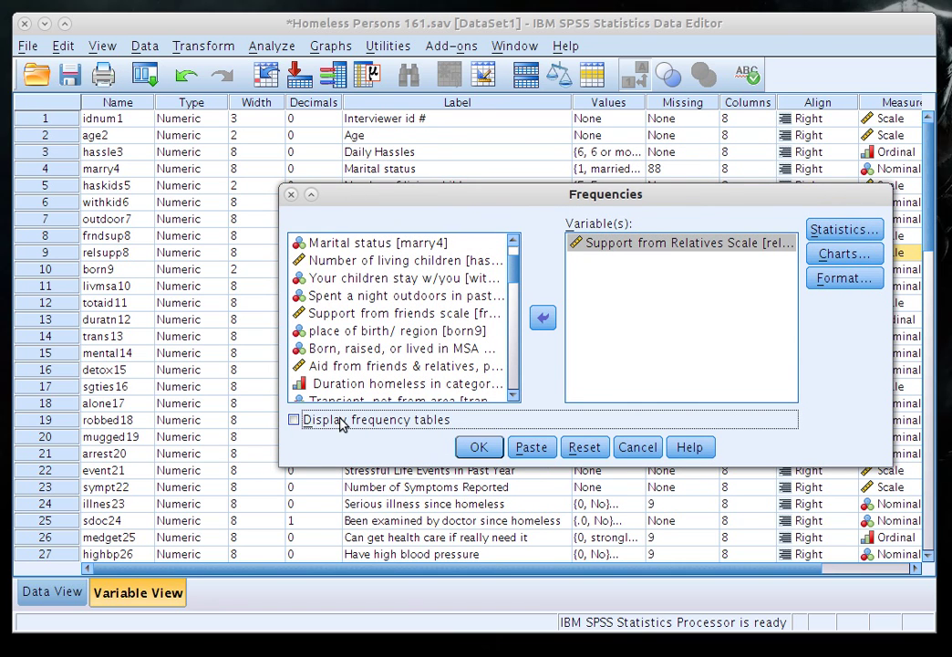
click(481, 448)
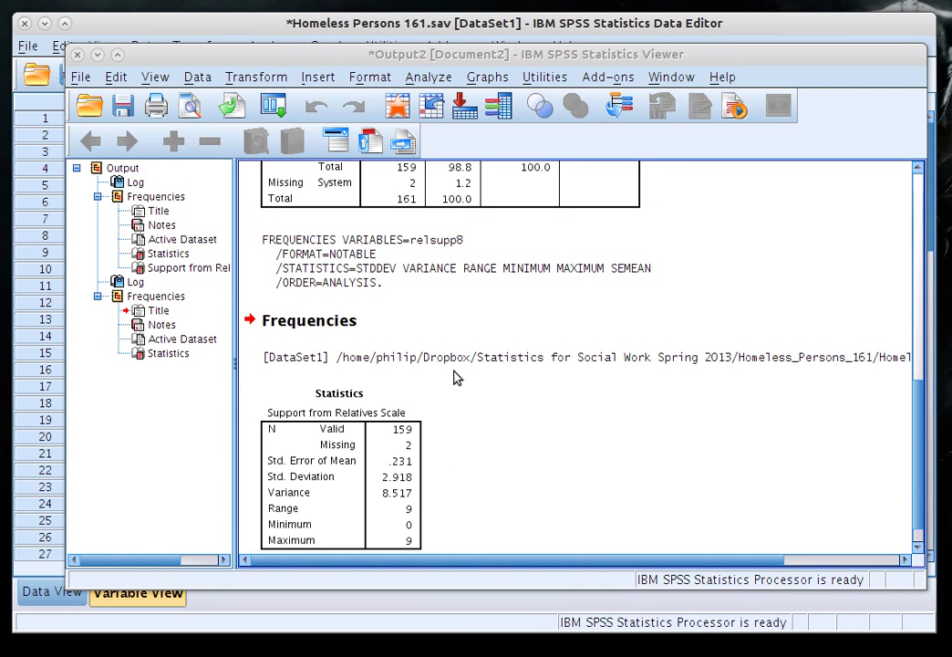
scroll(458, 376, down, 1)
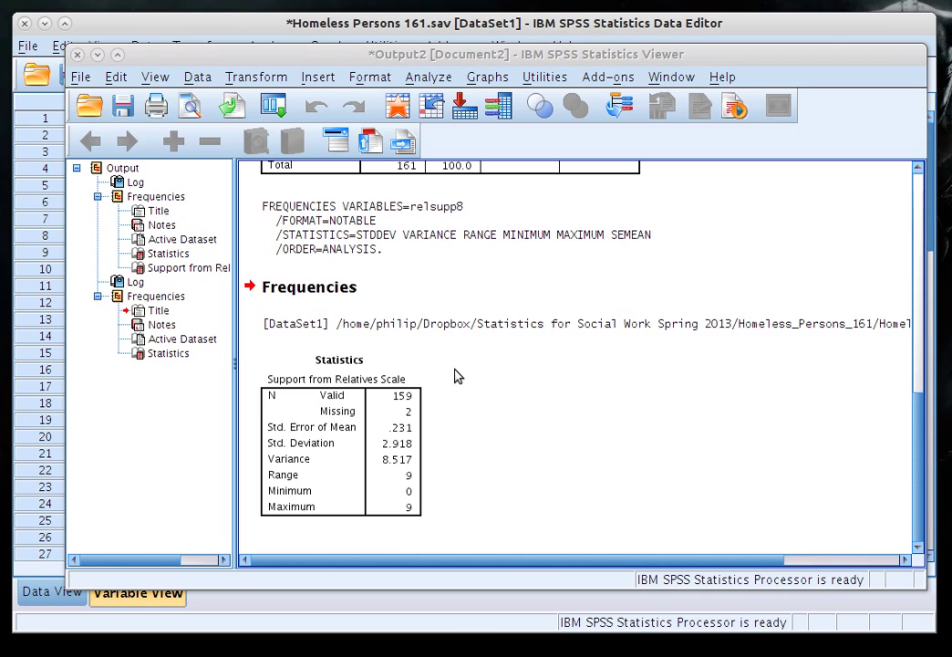
click(319, 461)
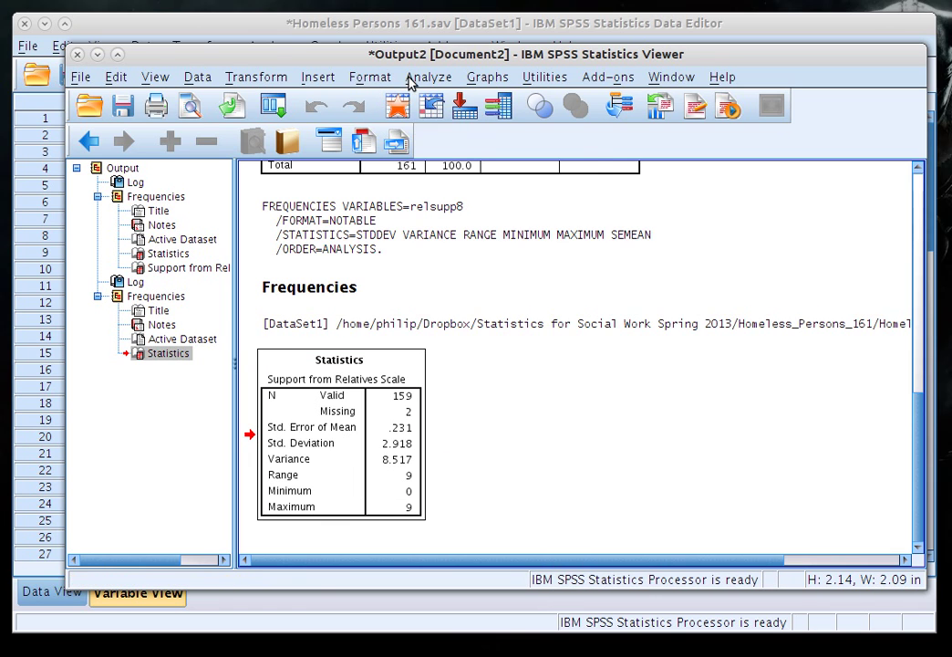
Step: Rerun Frequencies on Support from Relatives Scale with mean, median and mode added to the dispersion statistics
click(439, 84)
mouse_move(487, 124)
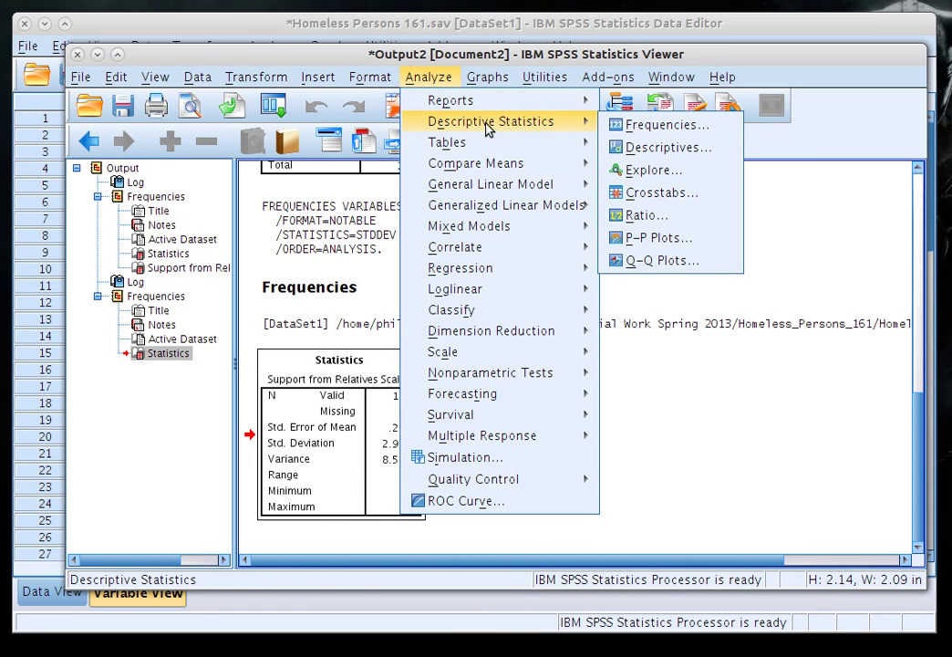
click(633, 126)
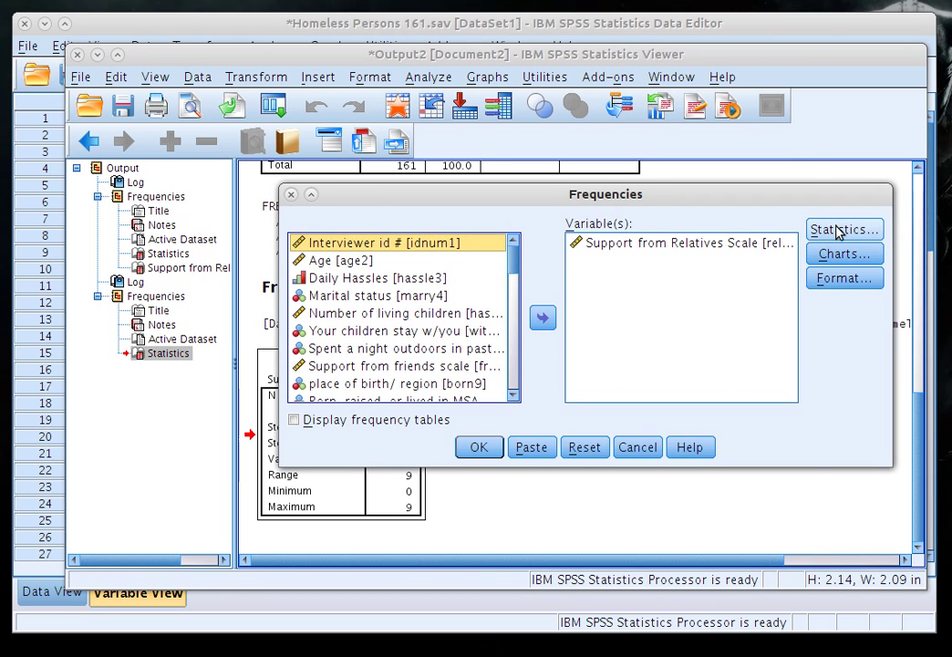
click(839, 230)
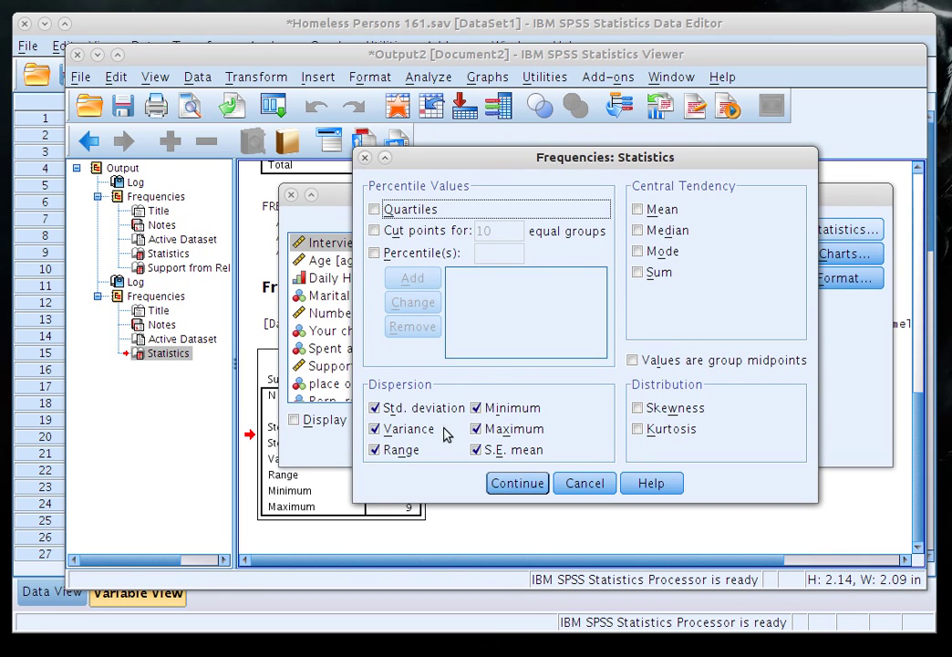
click(638, 210)
click(638, 231)
click(637, 251)
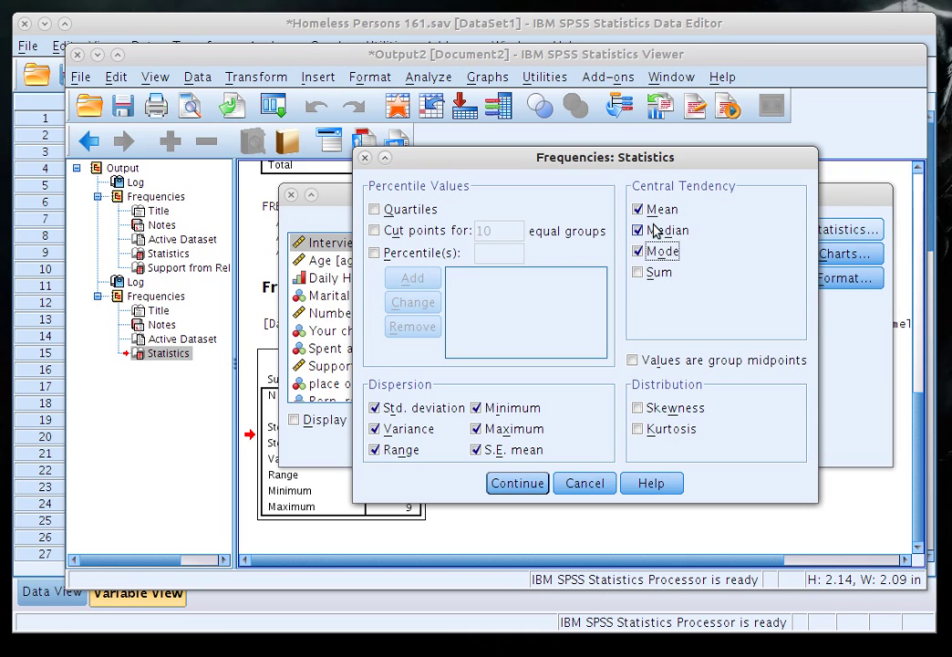
click(503, 489)
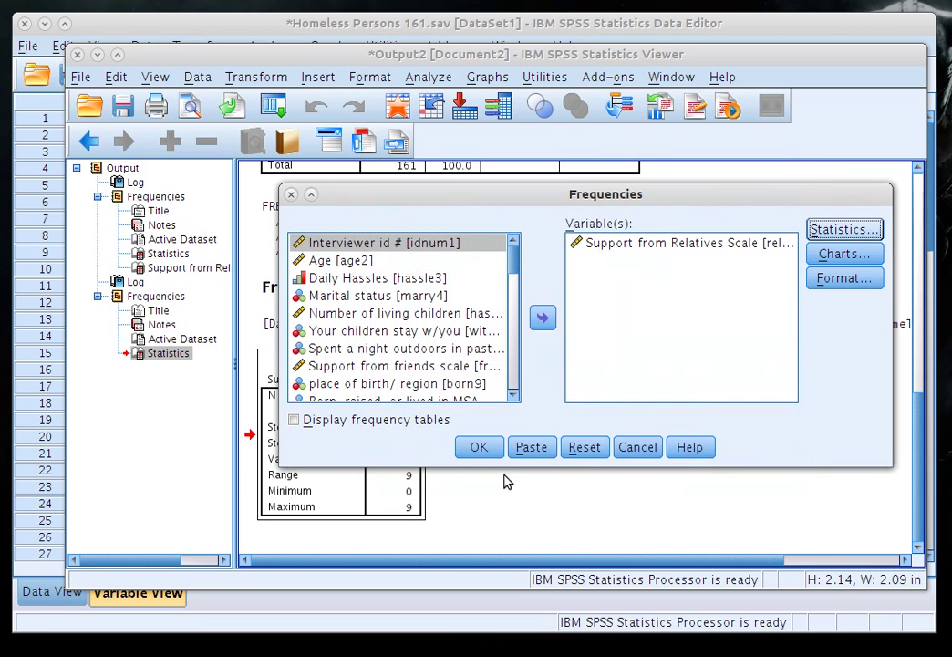
click(479, 448)
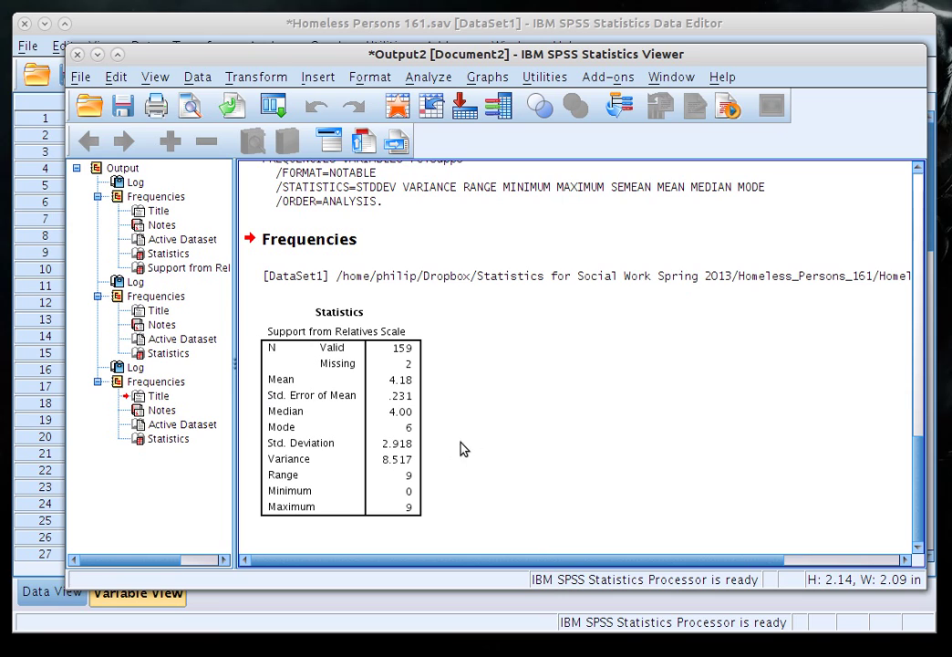
click(278, 454)
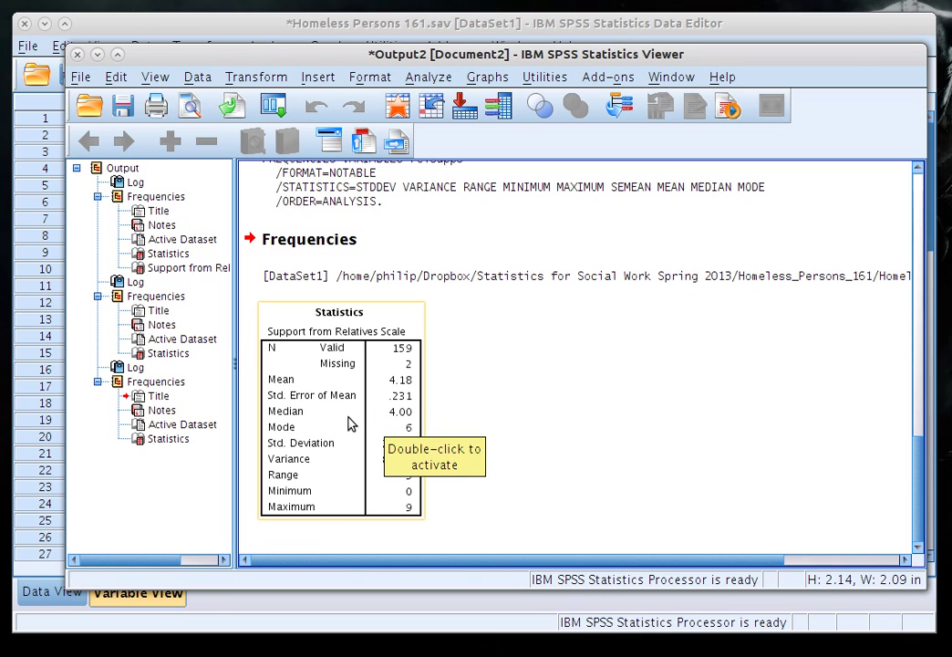
Step: Set up a One-Sample T Test of Support from Relatives Scale against test value 6 with a 95% confidence interval
click(441, 77)
mouse_move(466, 124)
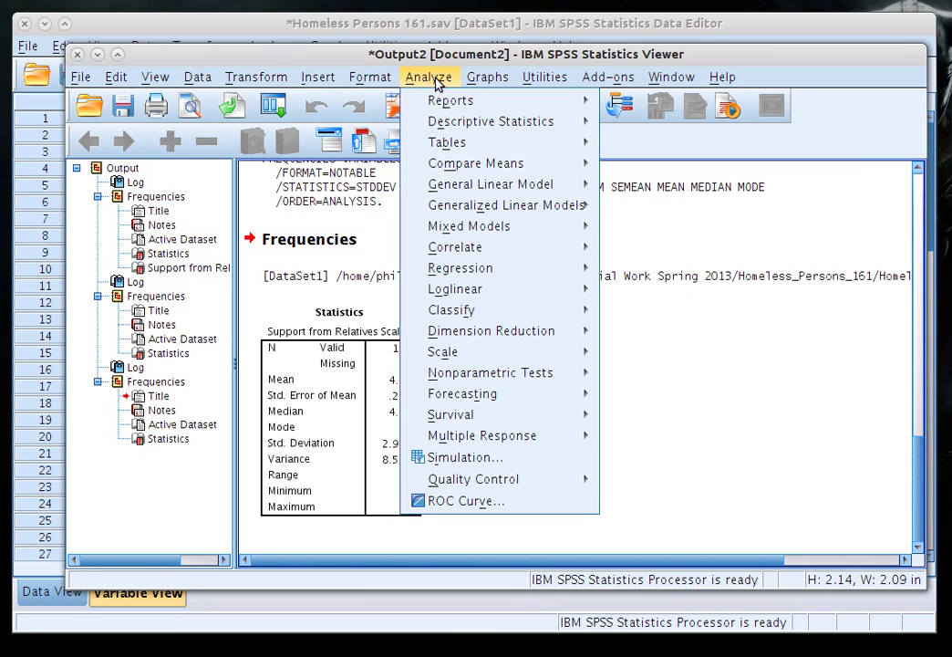
mouse_move(485, 167)
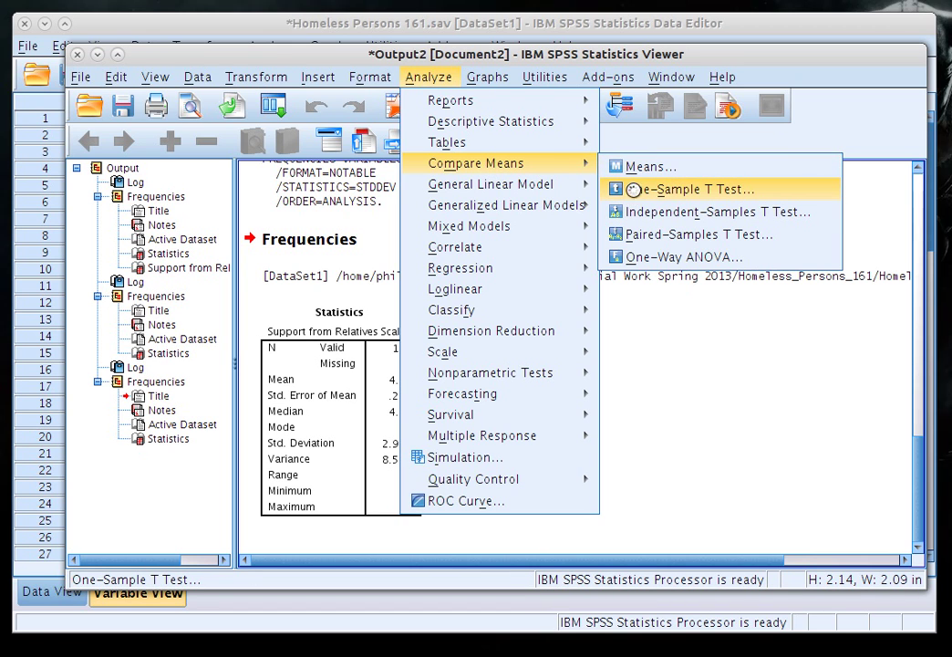
click(634, 196)
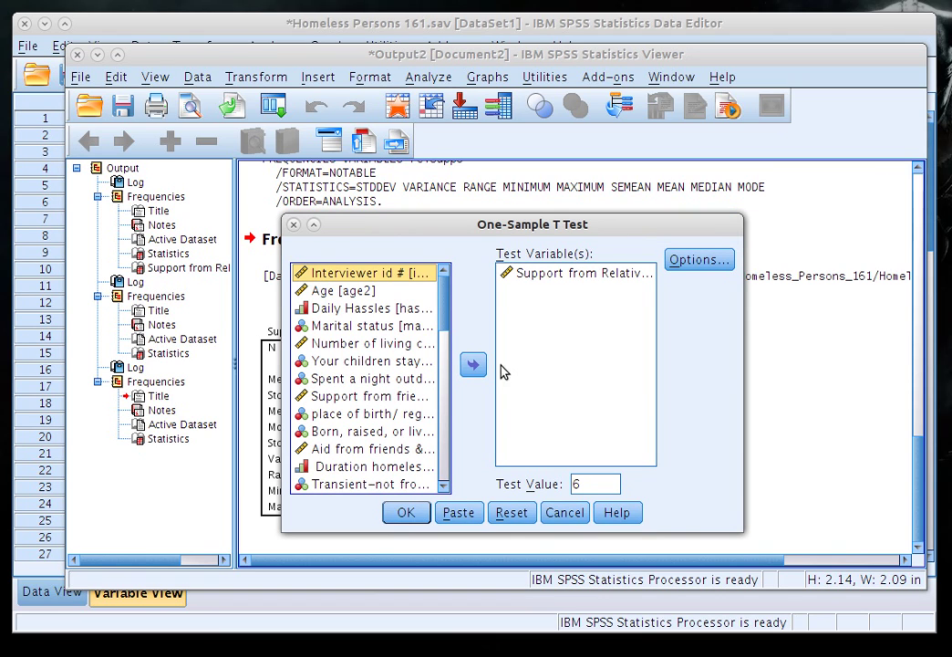
click(576, 279)
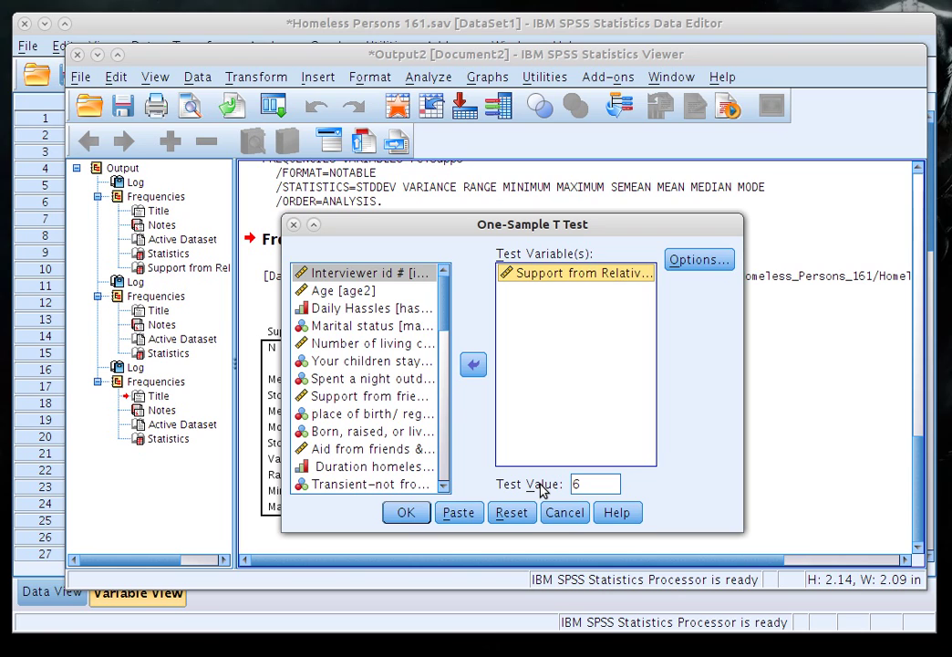
click(599, 483)
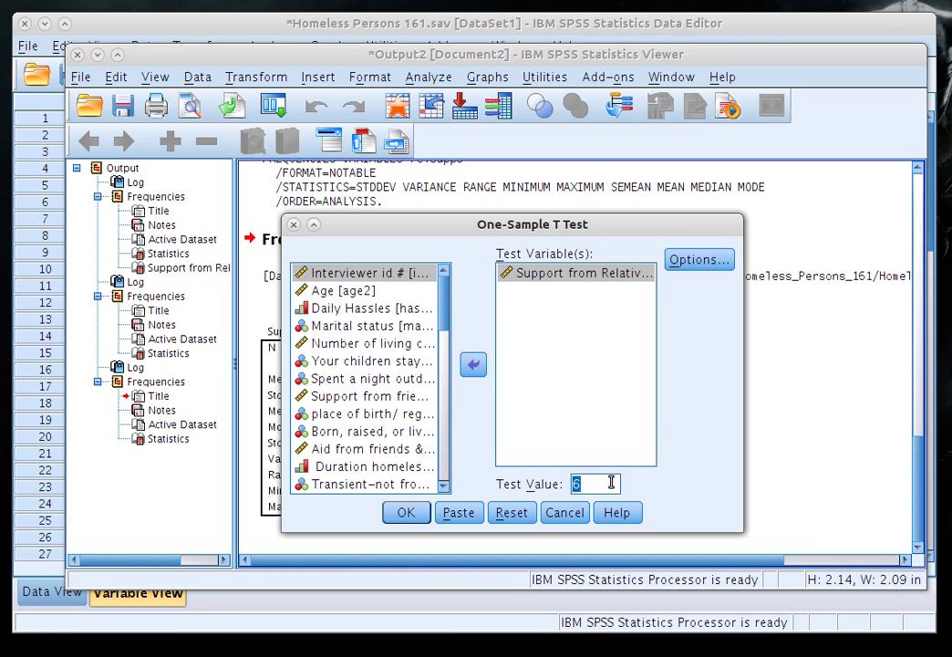
click(538, 273)
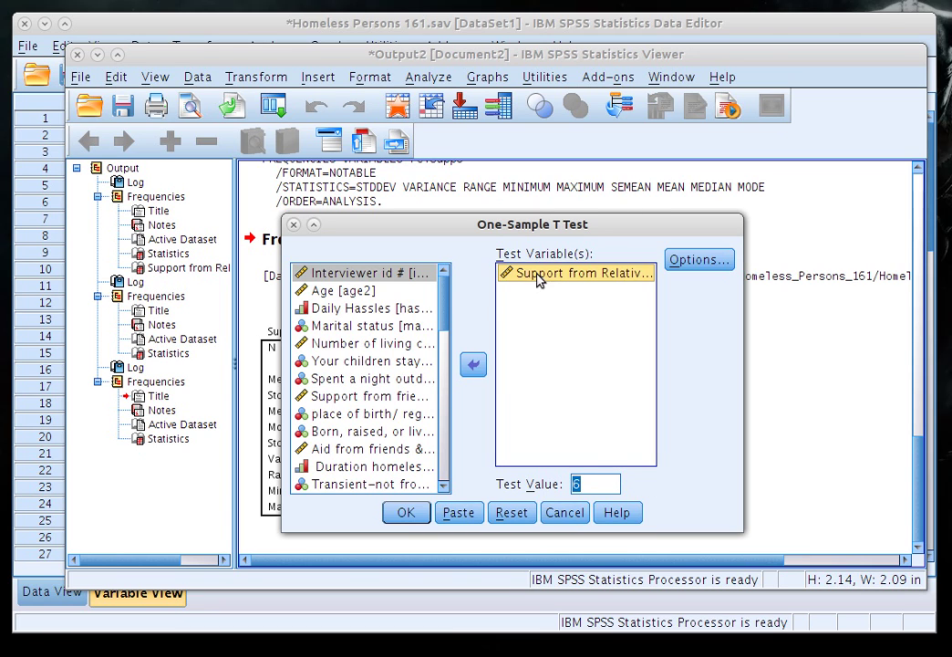
click(686, 260)
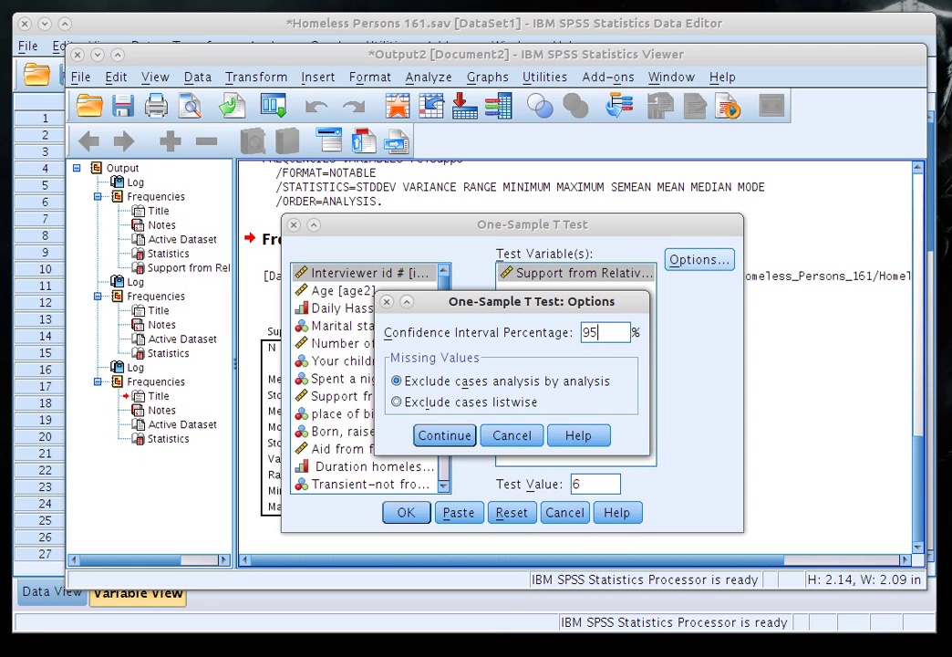
click(435, 436)
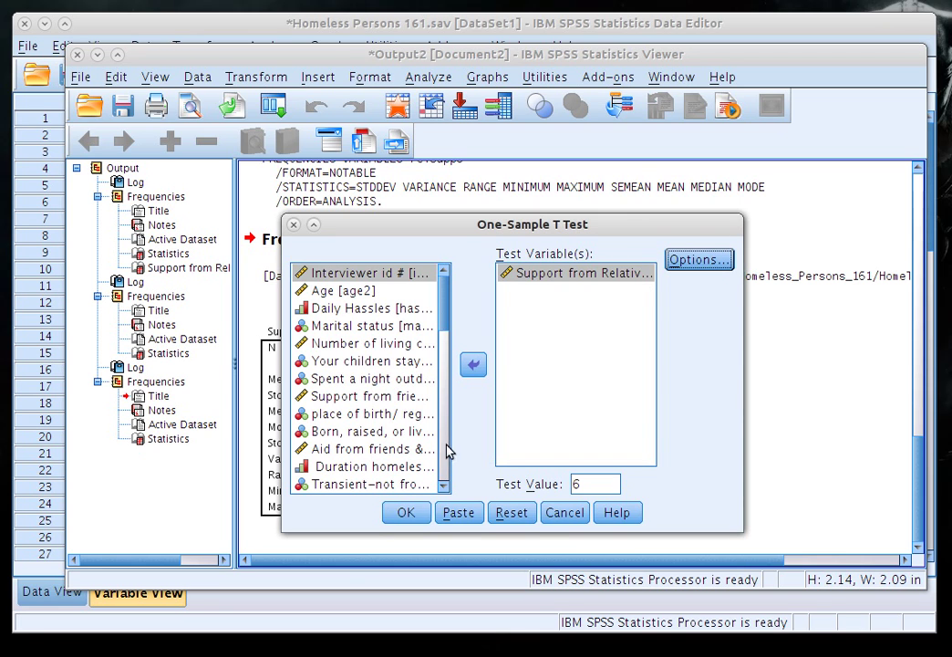
Step: Run the One-Sample T Test and review its One-Sample Statistics and One-Sample Test tables
click(406, 512)
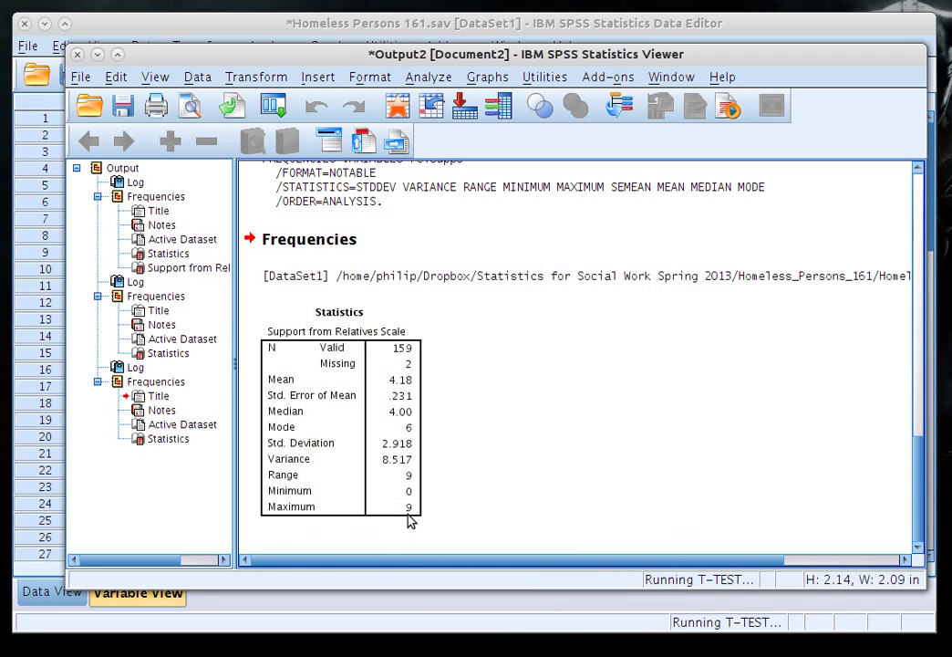
scroll(513, 318, down, 1)
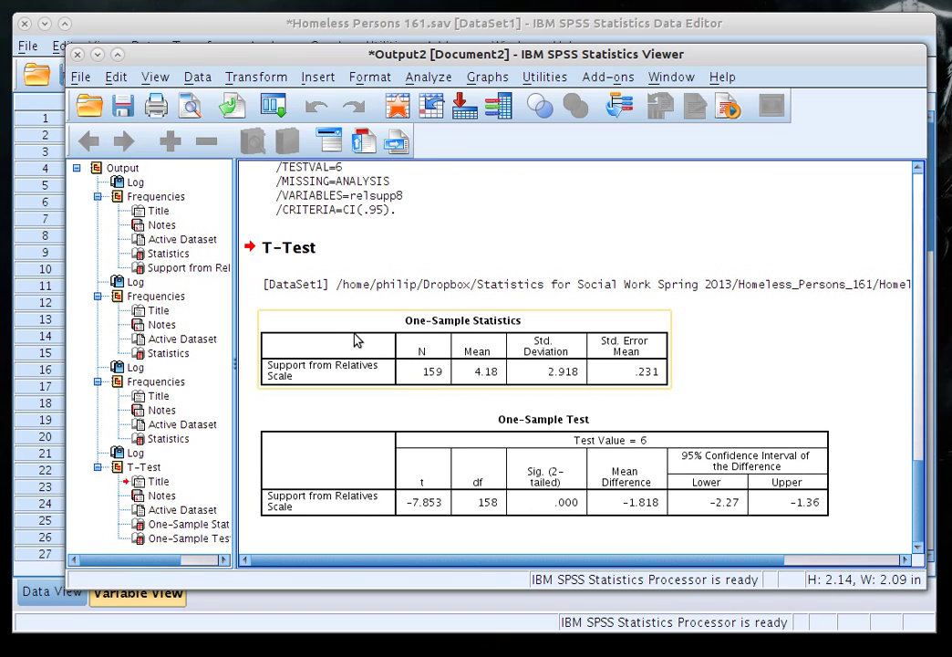
click(304, 356)
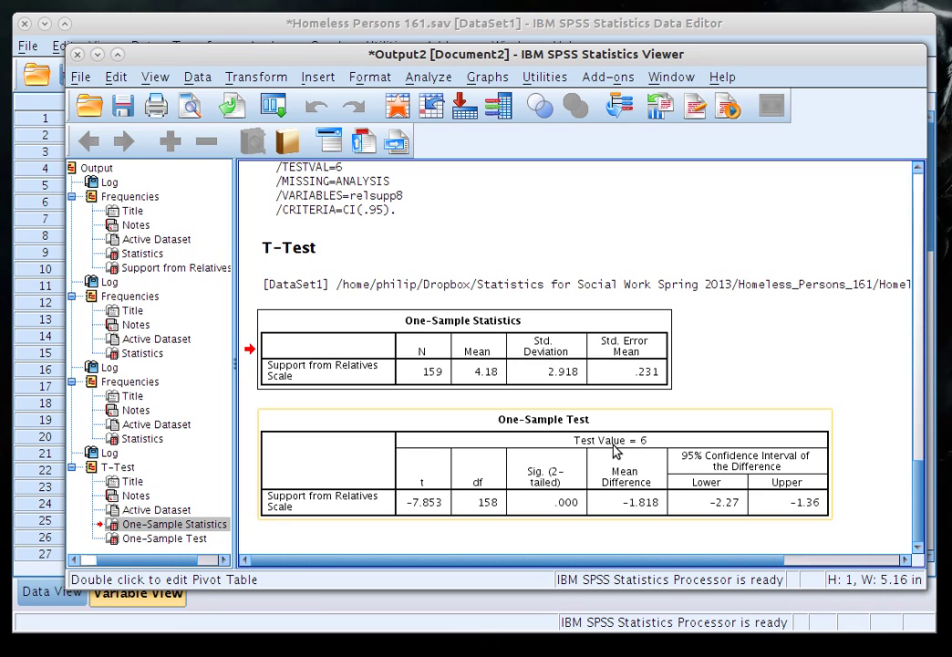
click(425, 511)
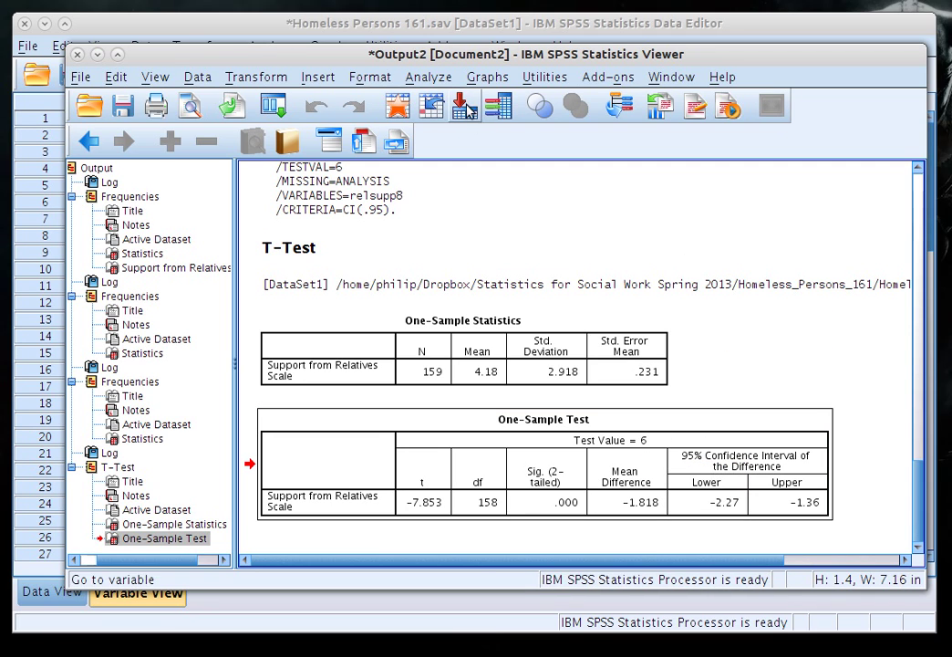
Step: Set up an Independent-Samples T Test with Support from Relatives Scale as the test variable and Gender as the grouping variable
click(431, 75)
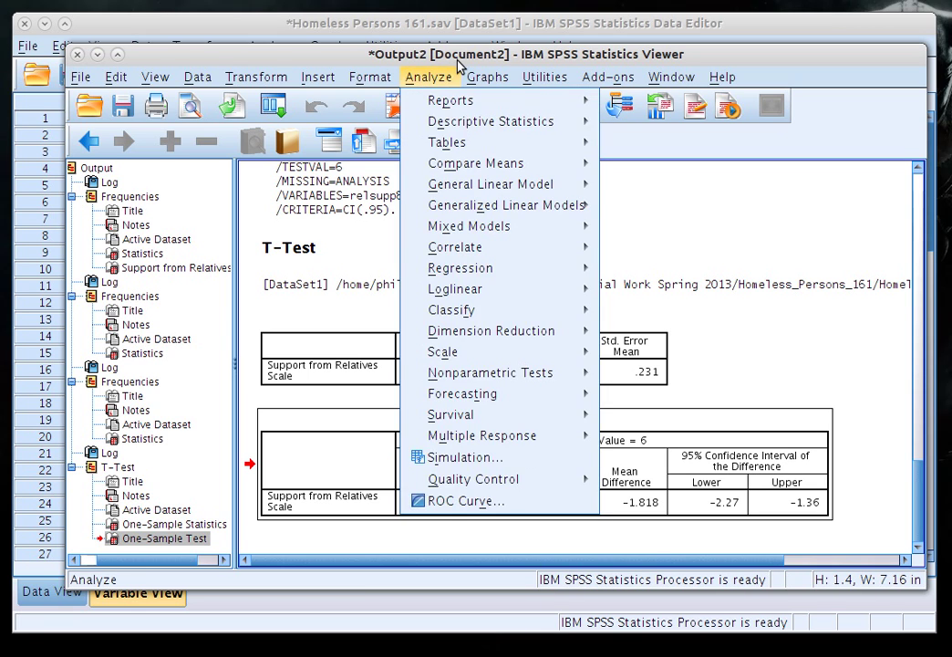
key(Escape)
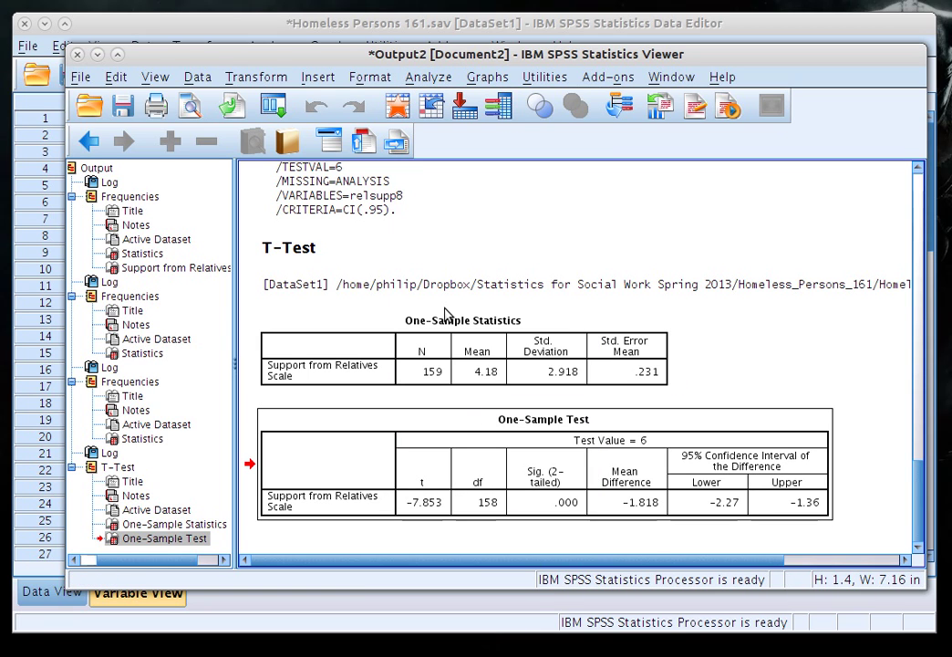
click(441, 82)
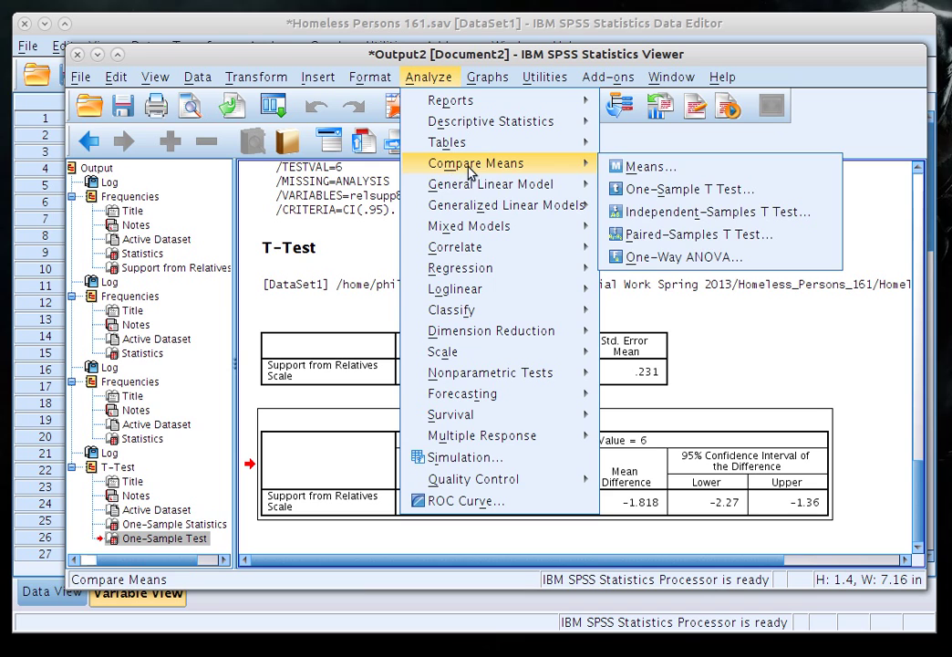
mouse_move(566, 185)
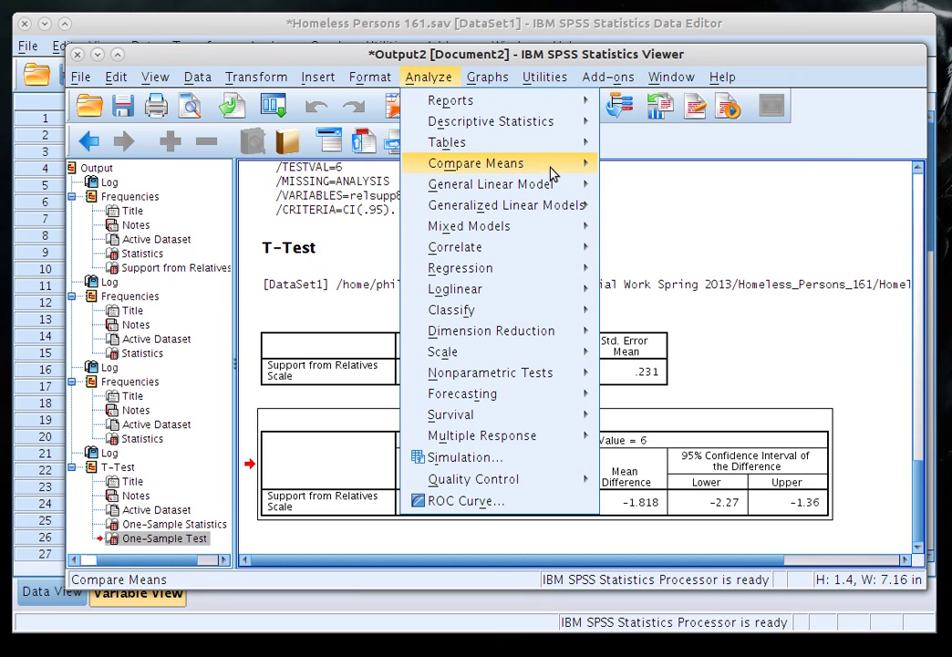
mouse_move(553, 166)
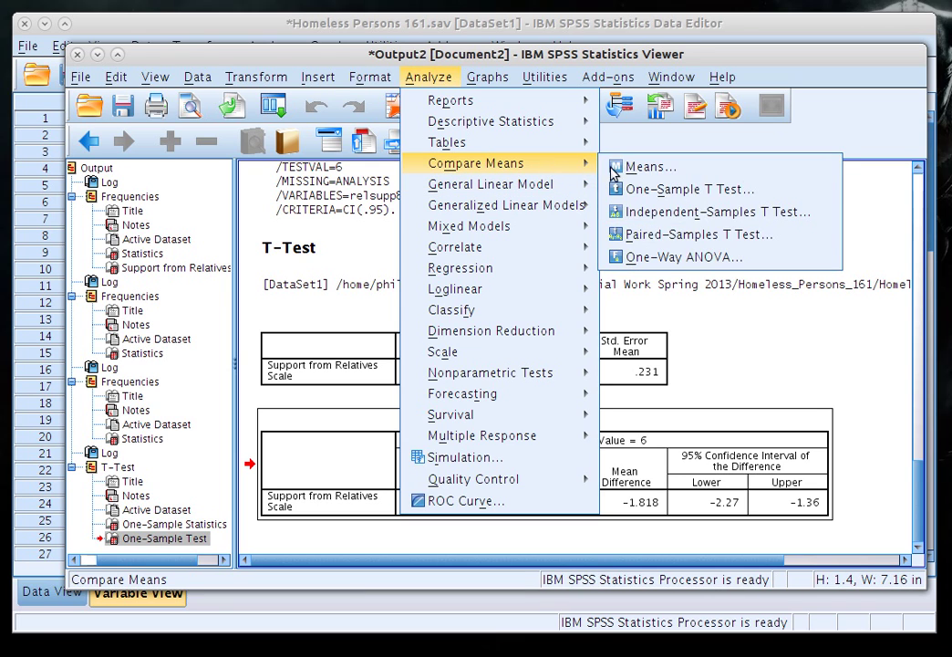
click(652, 211)
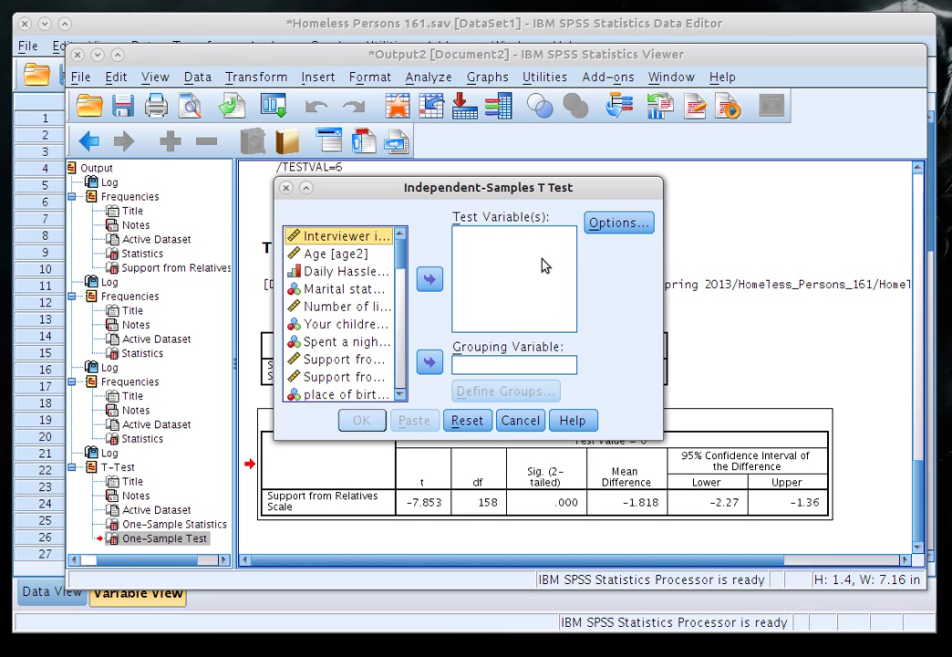
click(341, 378)
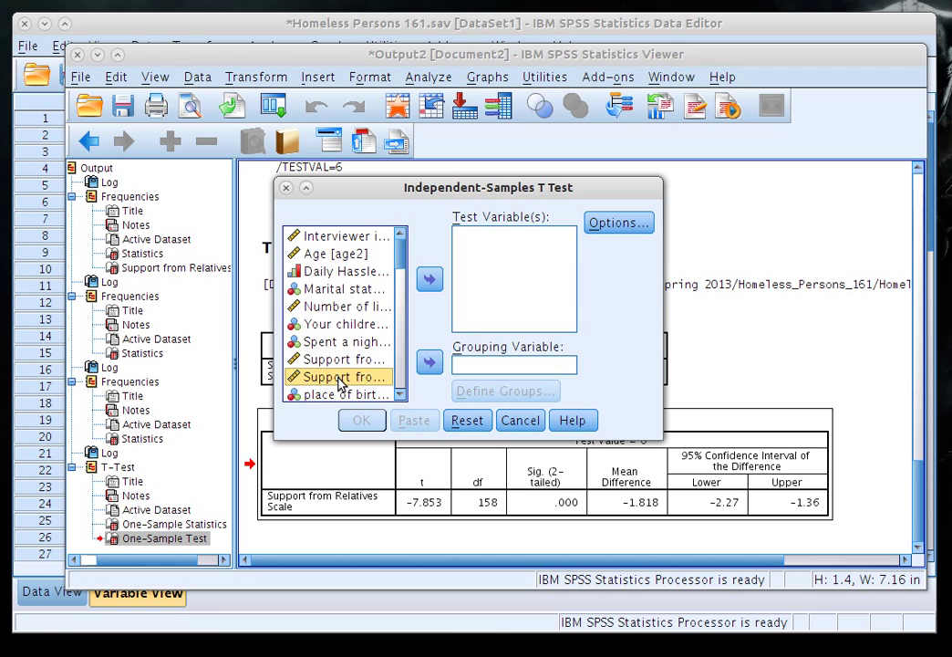
click(429, 279)
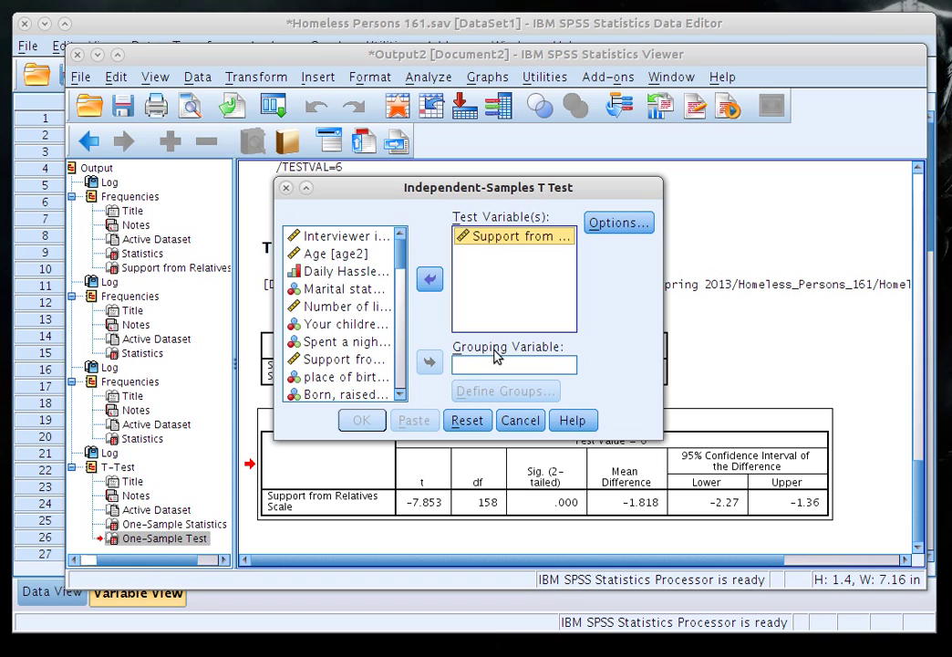
drag(399, 259, 419, 420)
click(357, 394)
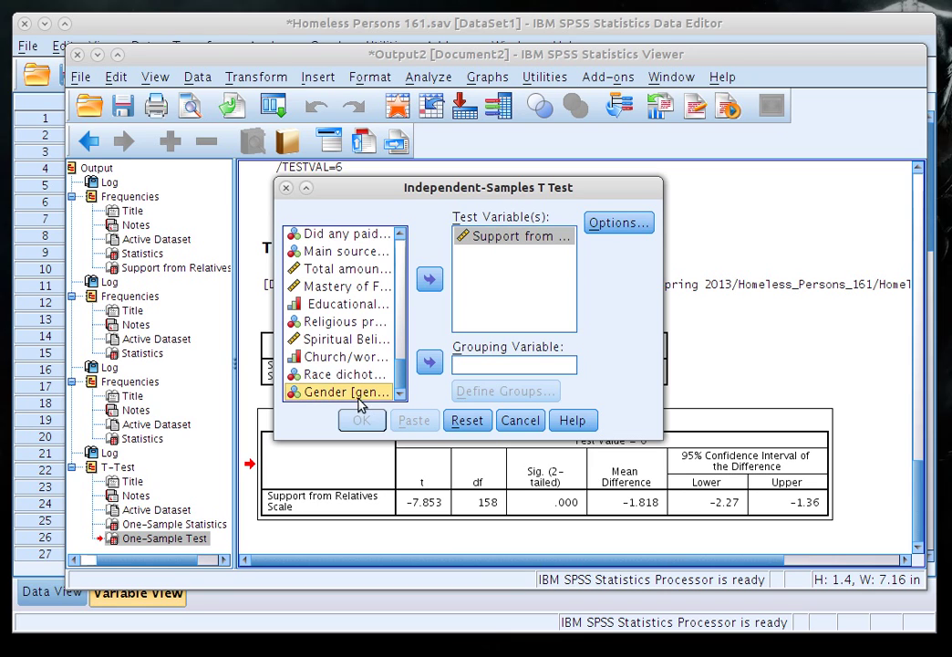
click(429, 362)
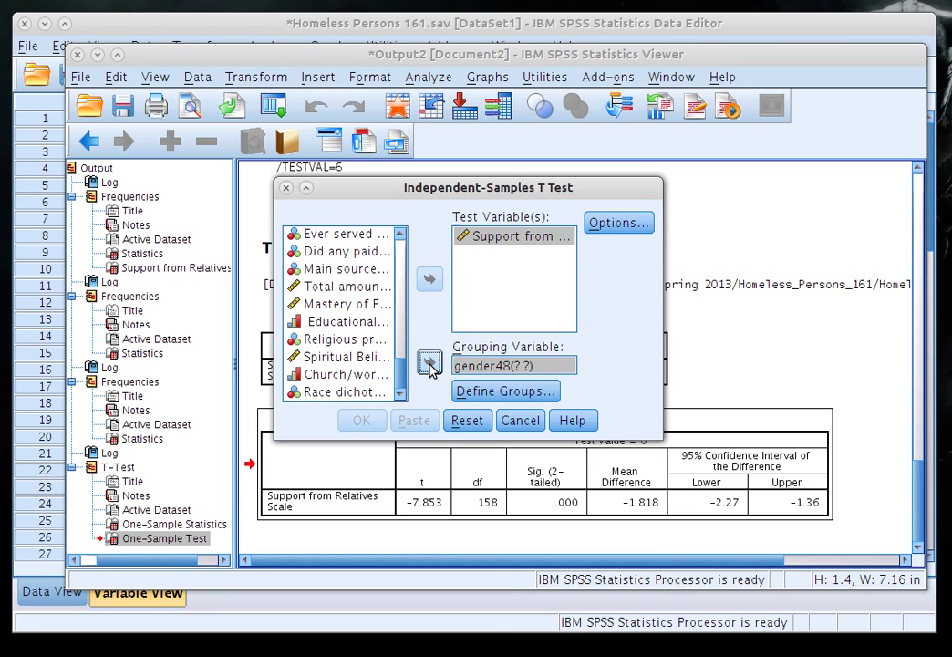
Step: Try to run the Independent-Samples T Test with the Gender groups defined as 1 and 2 and a 95% confidence interval
click(499, 393)
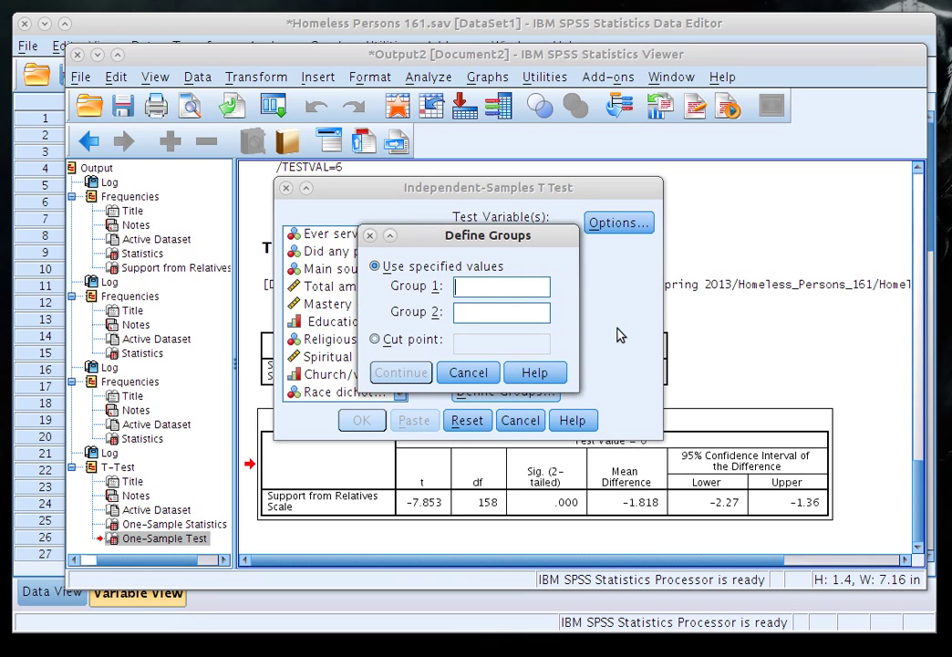
text(1)
click(534, 313)
text(2)
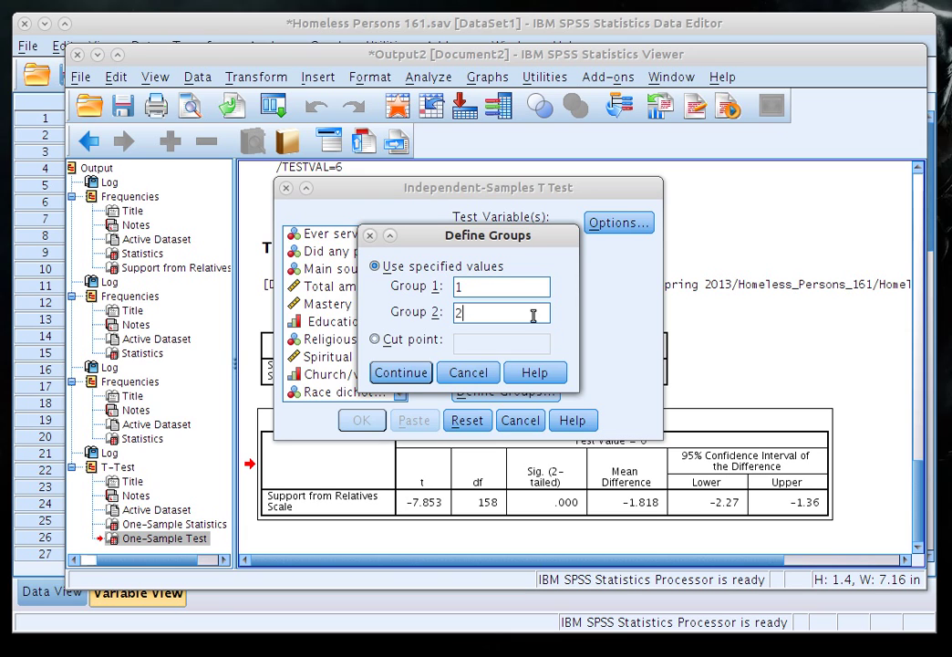
click(400, 372)
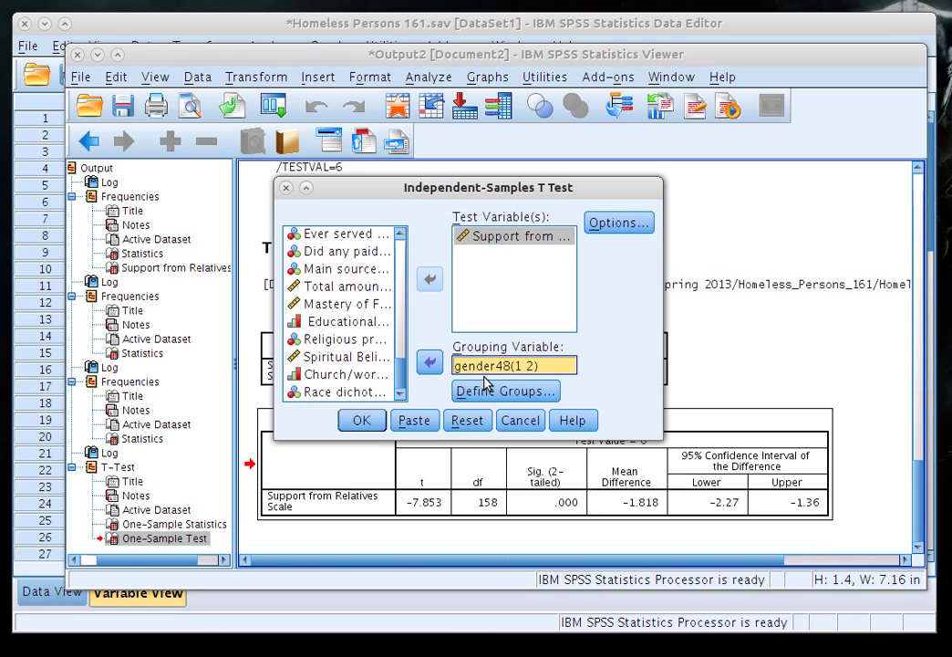
click(620, 223)
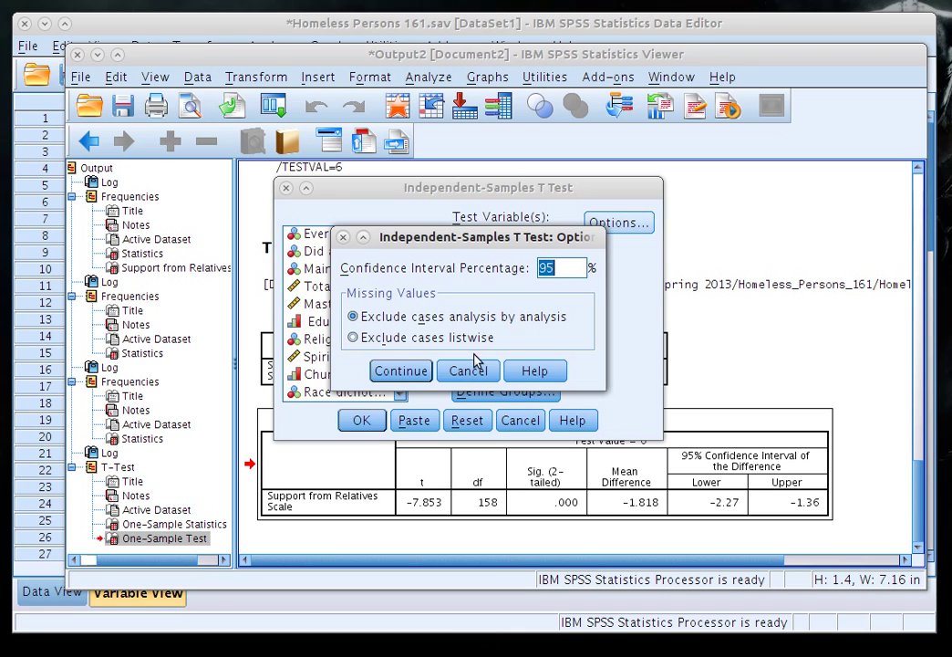
click(392, 369)
click(365, 422)
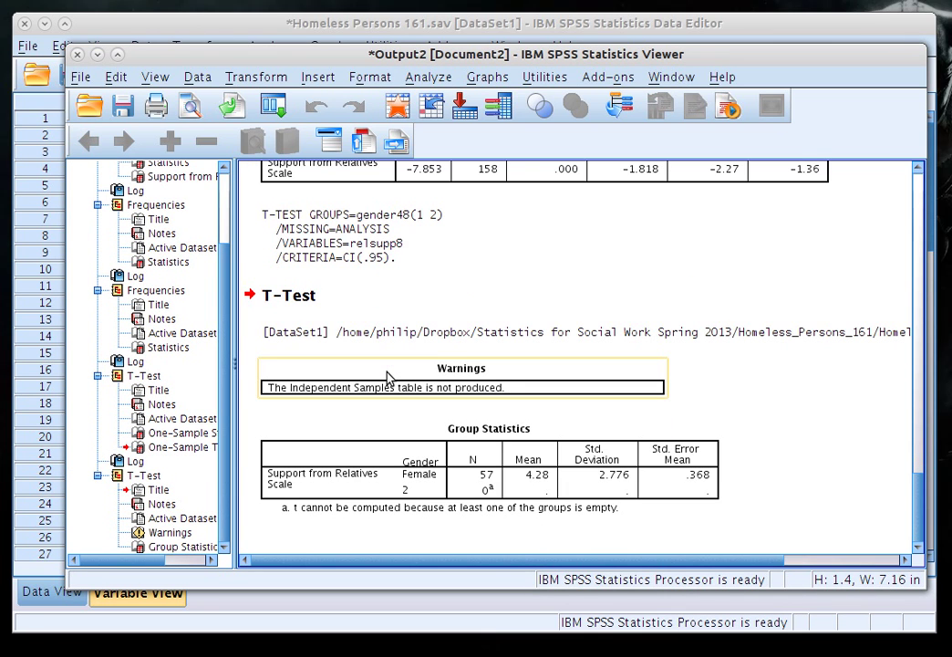
click(419, 491)
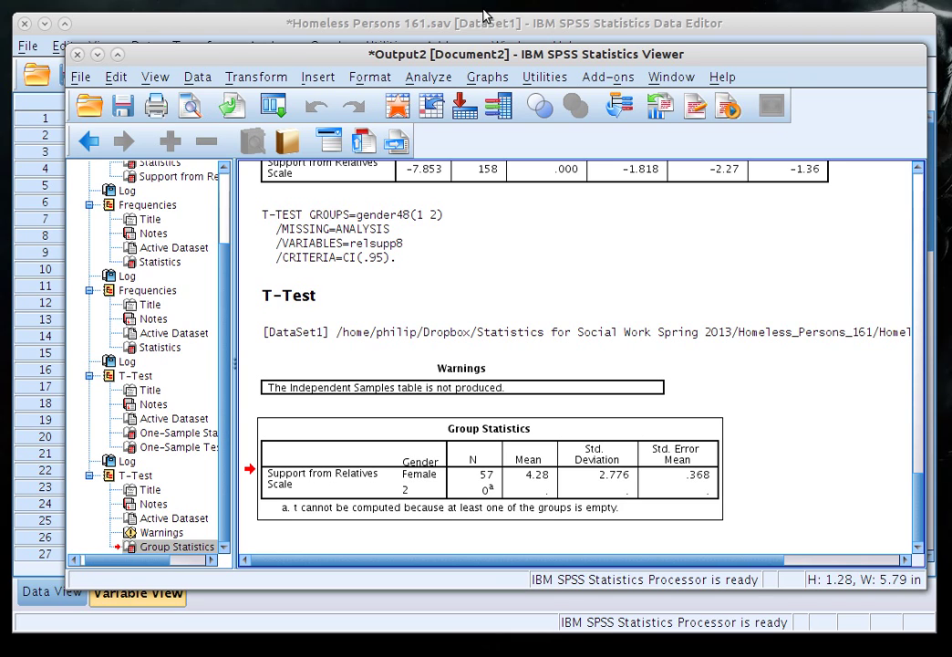
Step: Redefine the Gender groups of the Independent-Samples T Test as 0 and 1 and rerun the test
click(428, 78)
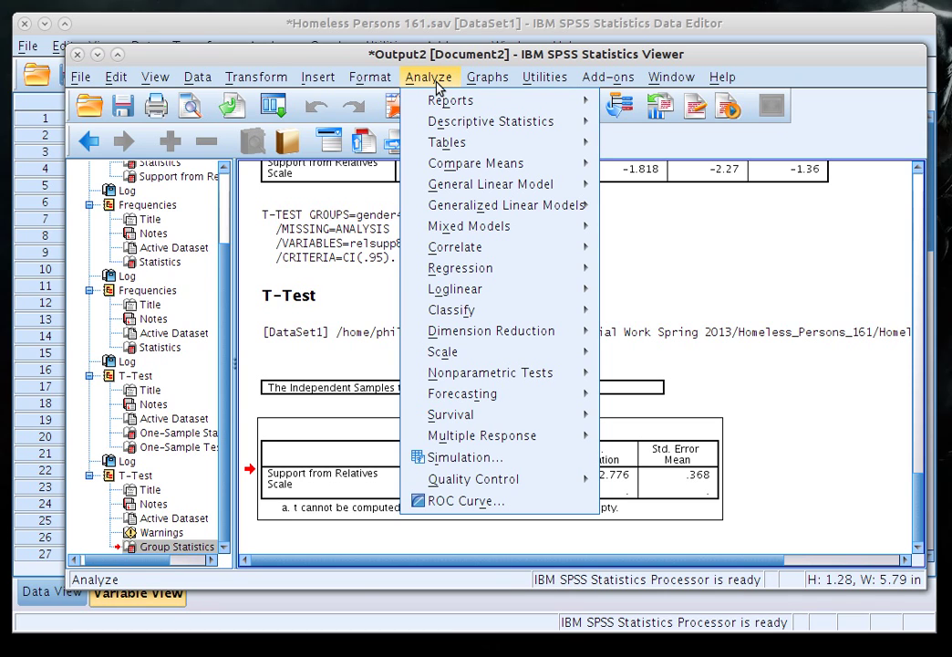
click(314, 446)
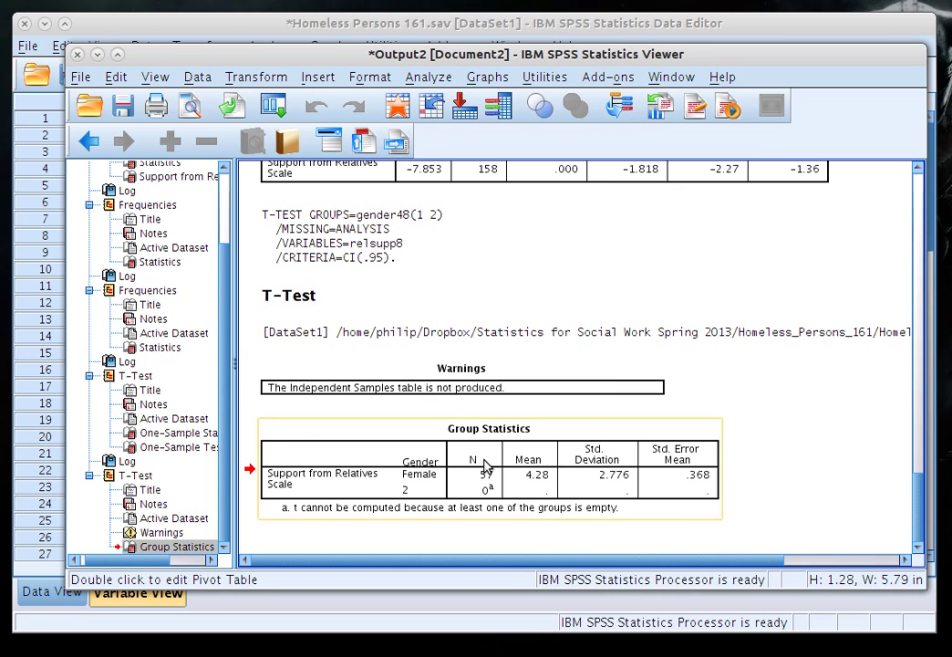
click(428, 79)
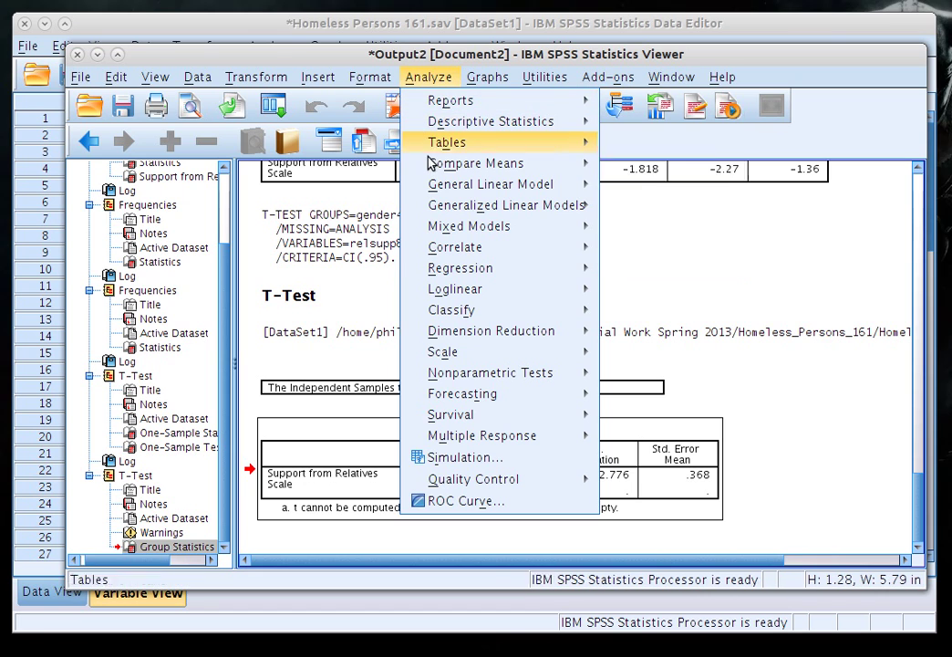
mouse_move(438, 163)
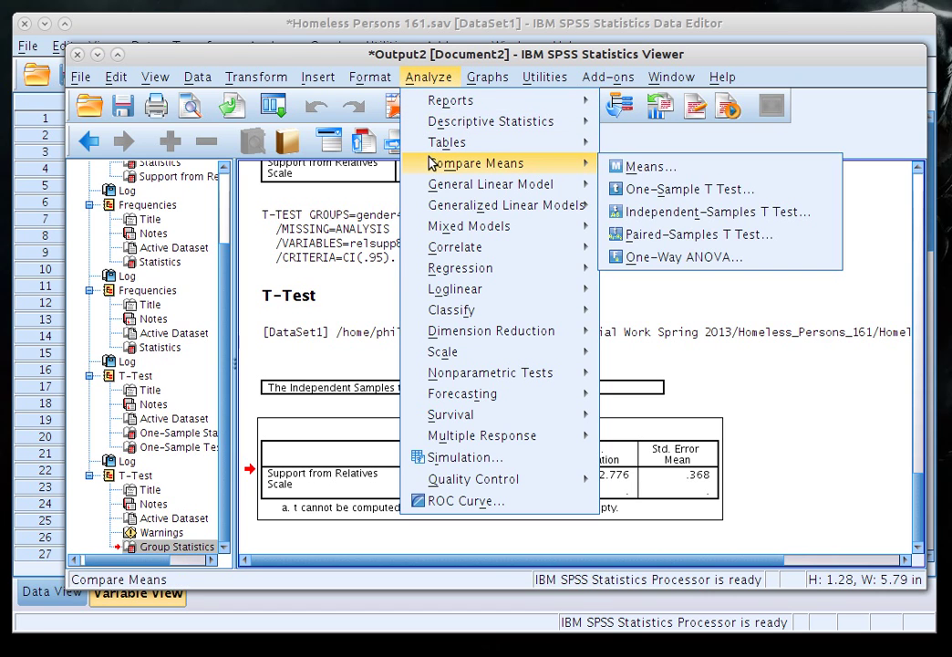
click(641, 209)
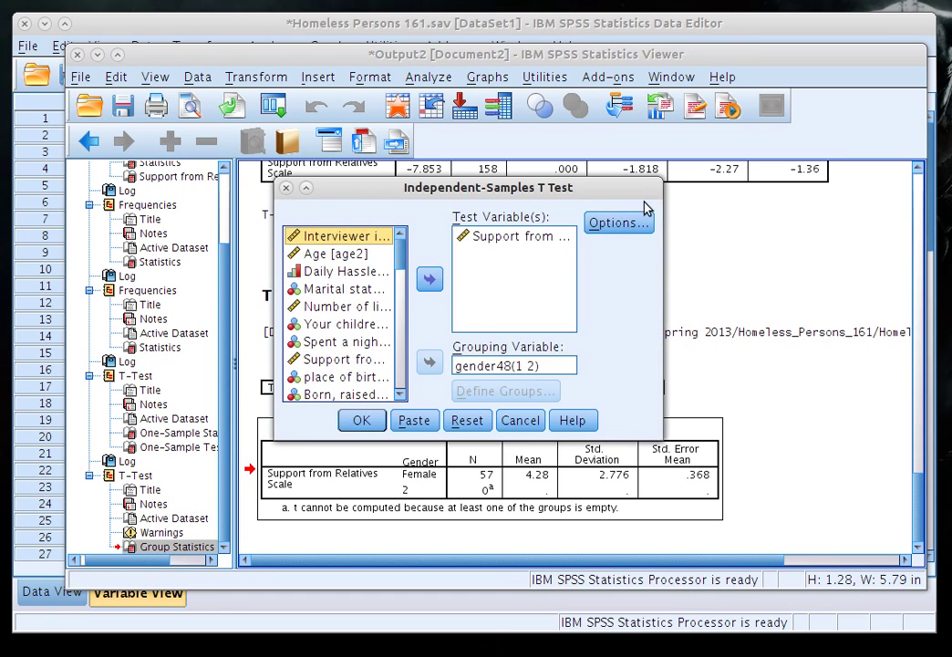
click(474, 364)
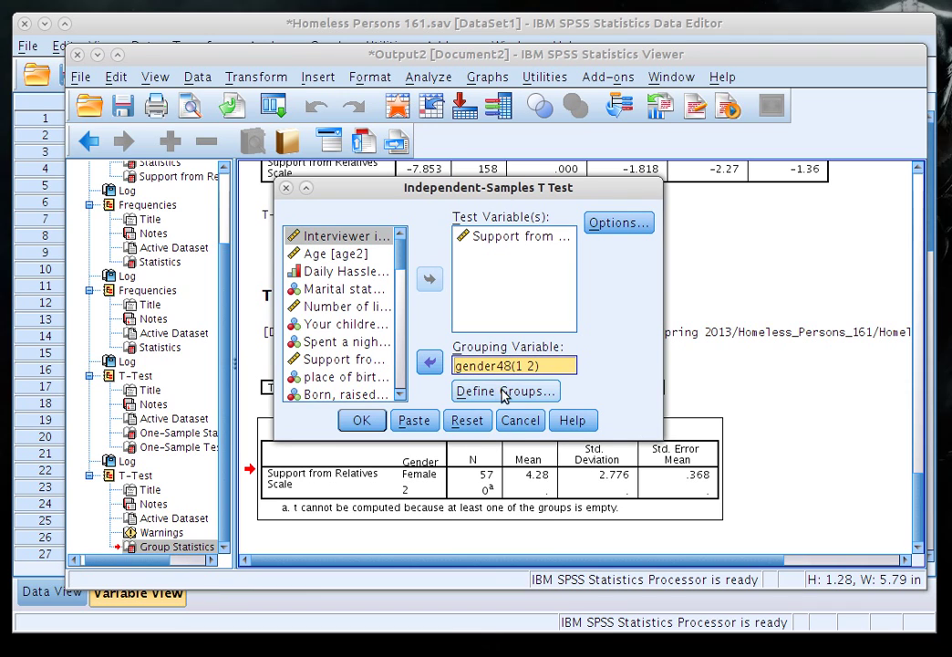
click(494, 392)
click(494, 391)
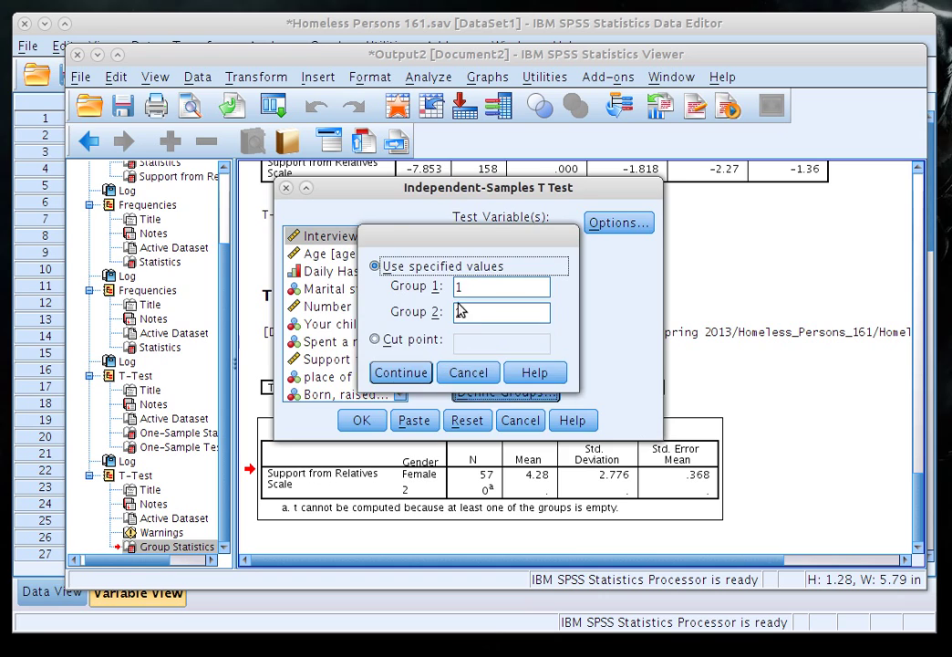
click(465, 285)
key(BackSpace)
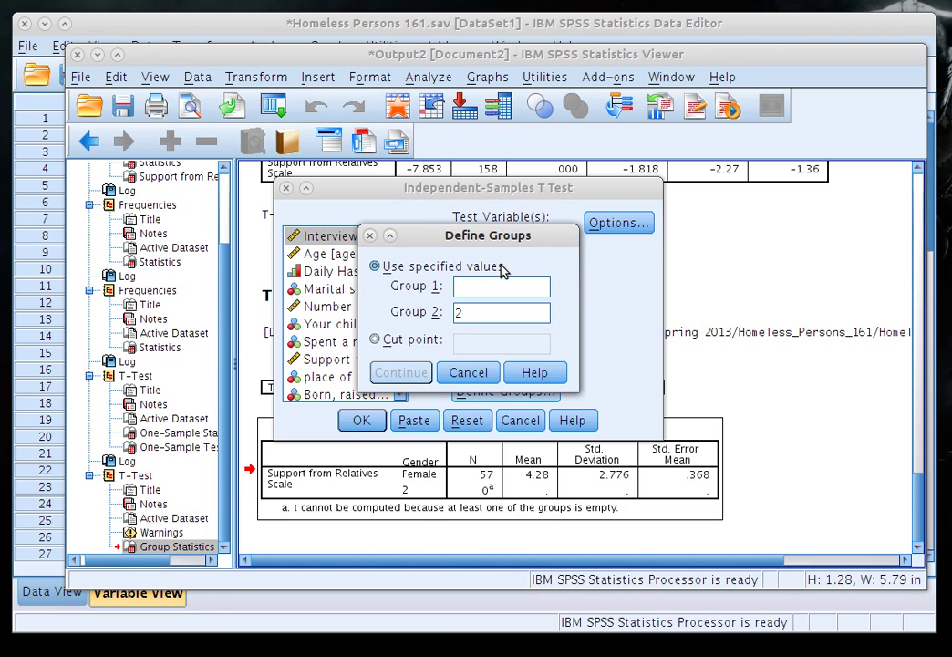
text(0)
click(498, 317)
key(BackSpace)
text(1)
click(390, 374)
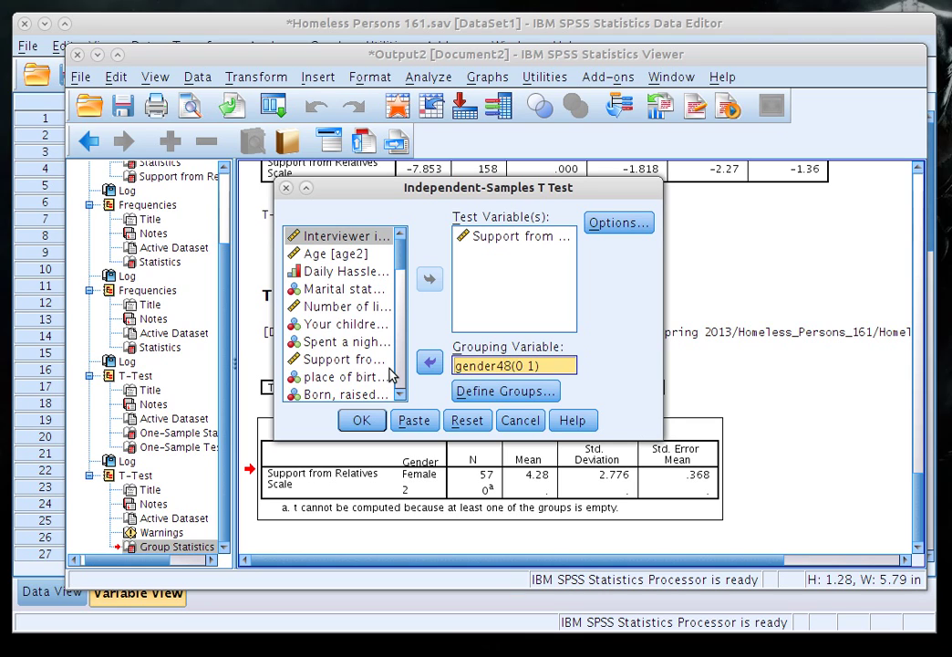
click(362, 419)
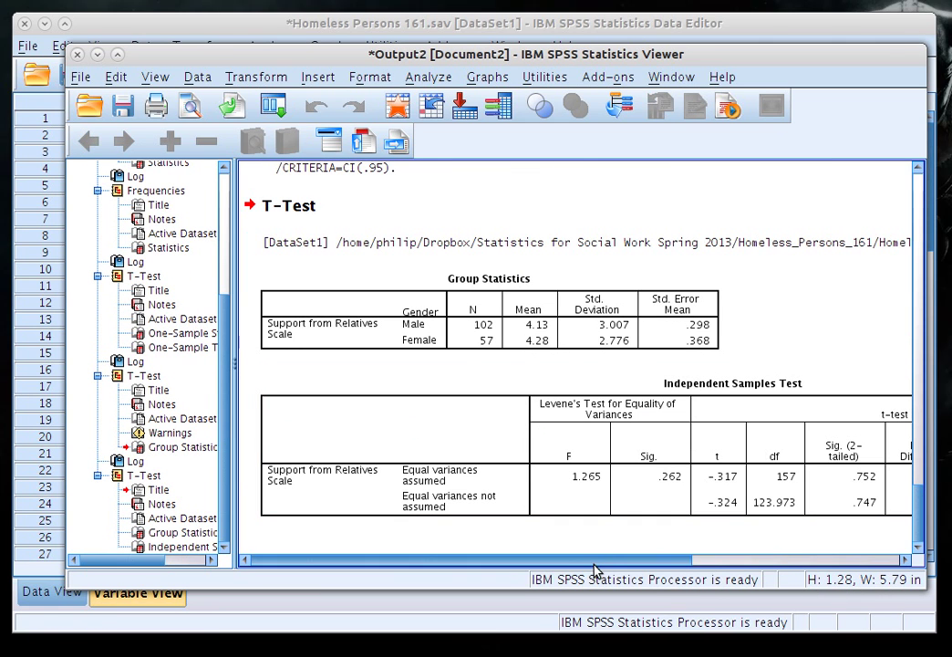
Step: Examine the Group Statistics and the Independent Samples Test table, including Levene's test, t, df and two-tailed significance
drag(605, 567, 381, 550)
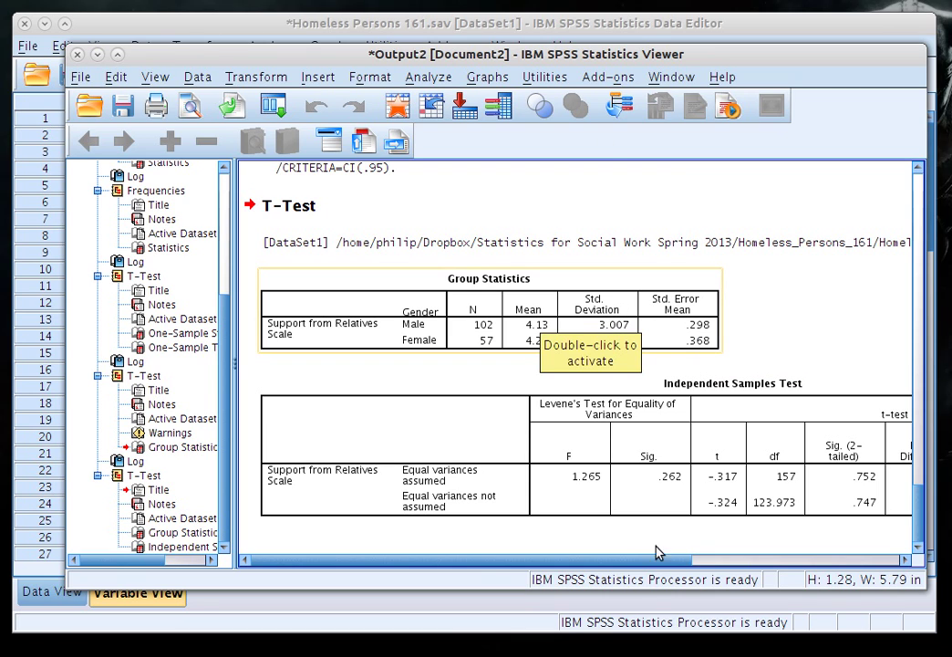
drag(649, 559, 540, 589)
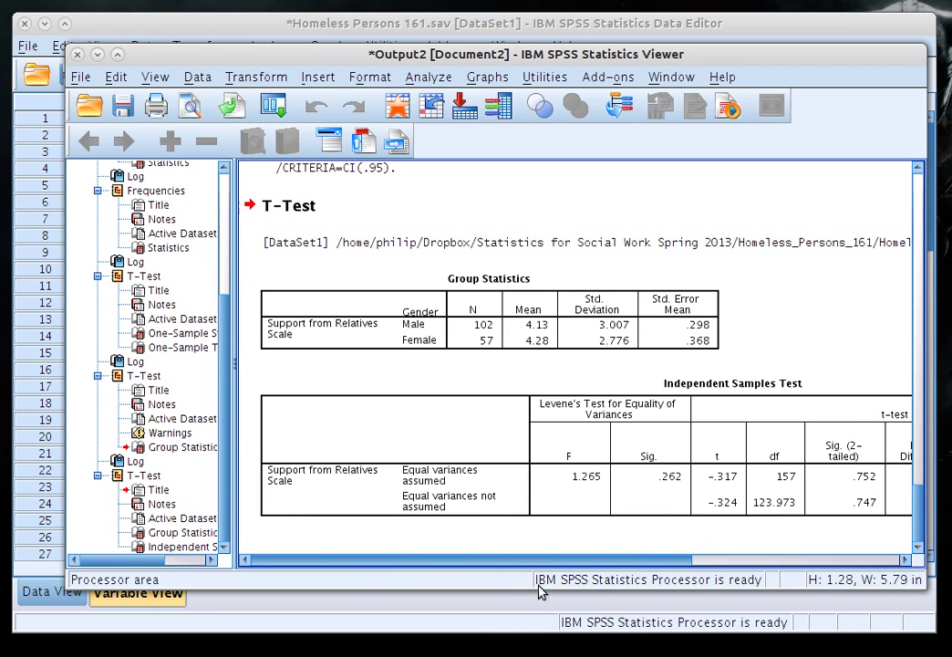
click(431, 338)
click(642, 476)
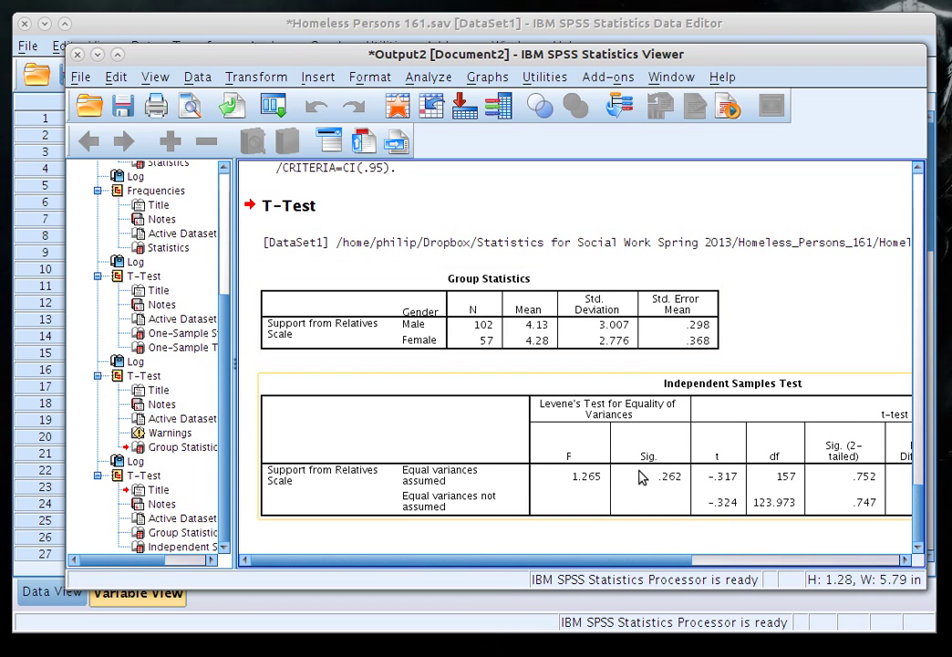
click(619, 529)
click(569, 454)
click(636, 549)
click(808, 474)
click(802, 539)
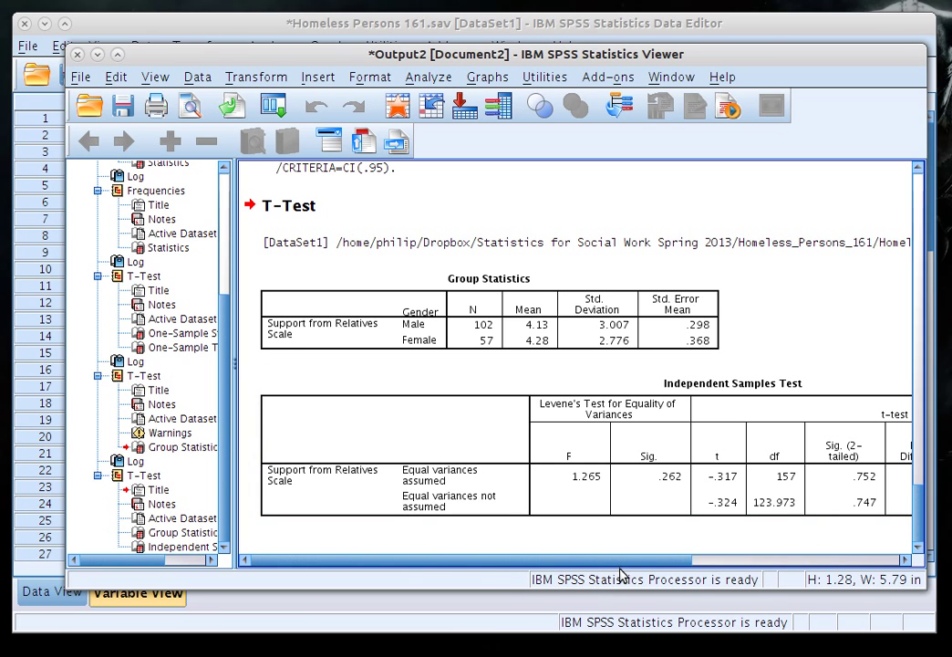
click(675, 488)
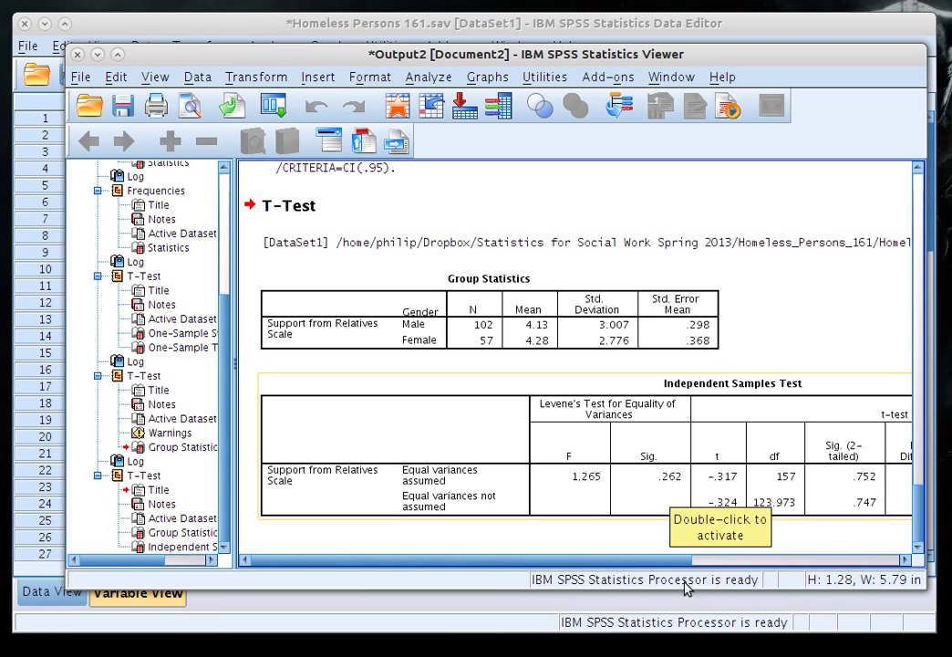
Step: Examine the mean difference, standard error difference and 95% confidence interval in the Independent Samples Test table against the male and female group statistics
click(672, 536)
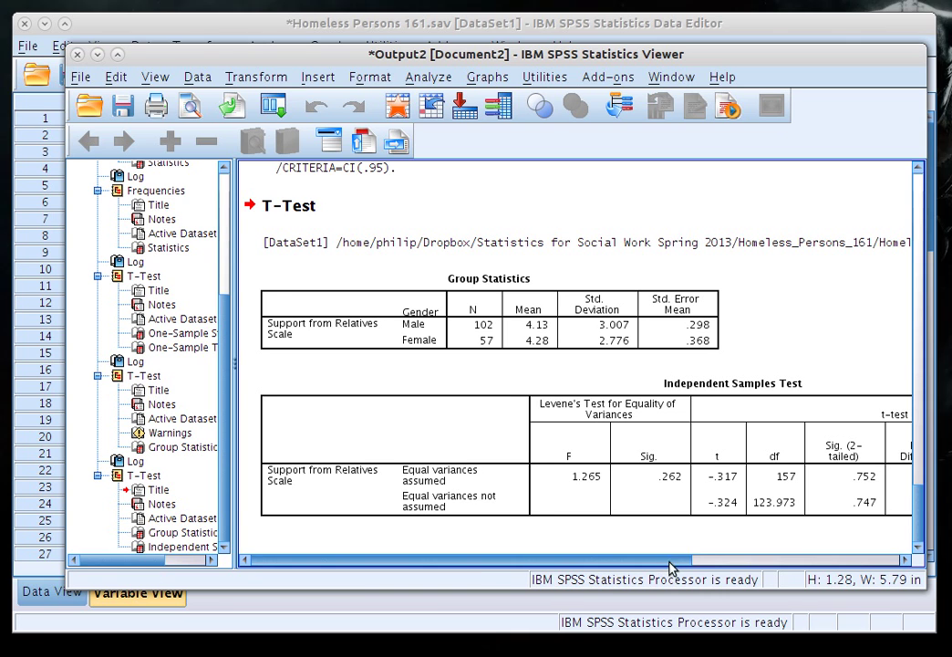
scroll(672, 559, right, 1)
drag(675, 559, 769, 547)
scroll(786, 542, right, 5)
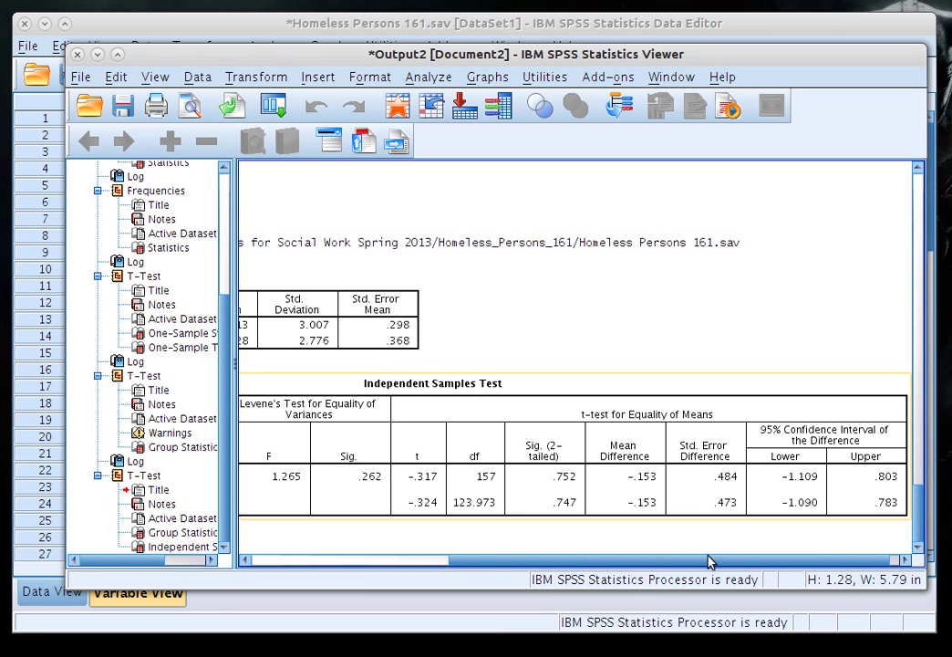
drag(696, 567, 253, 566)
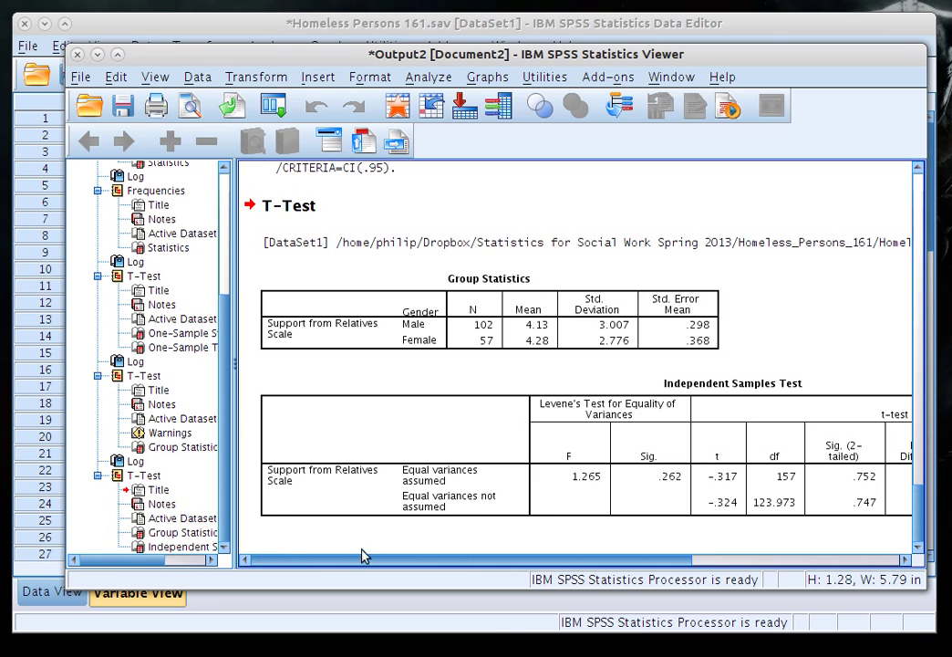
click(905, 559)
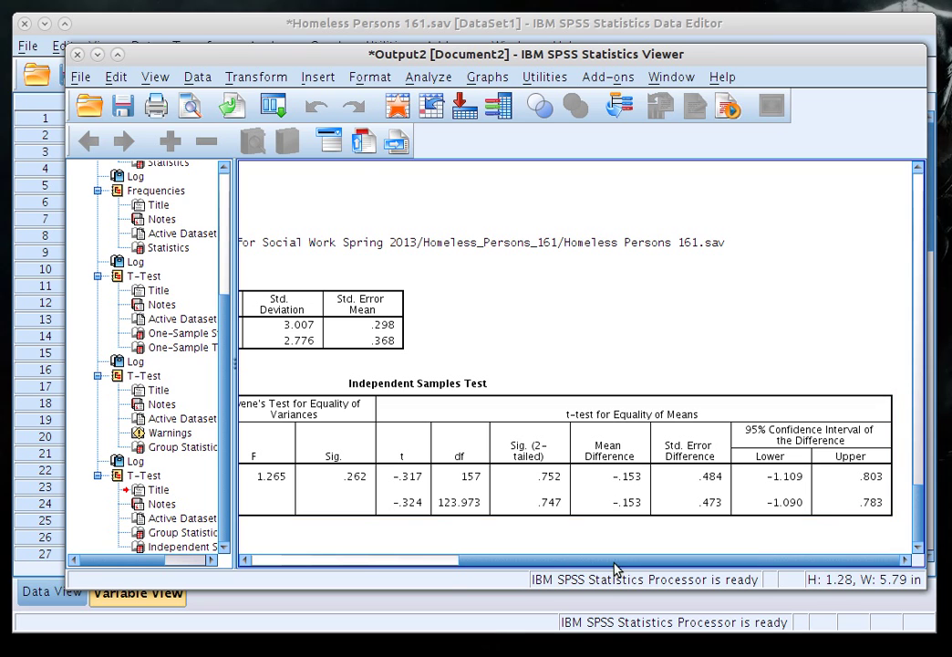
drag(538, 567, 353, 550)
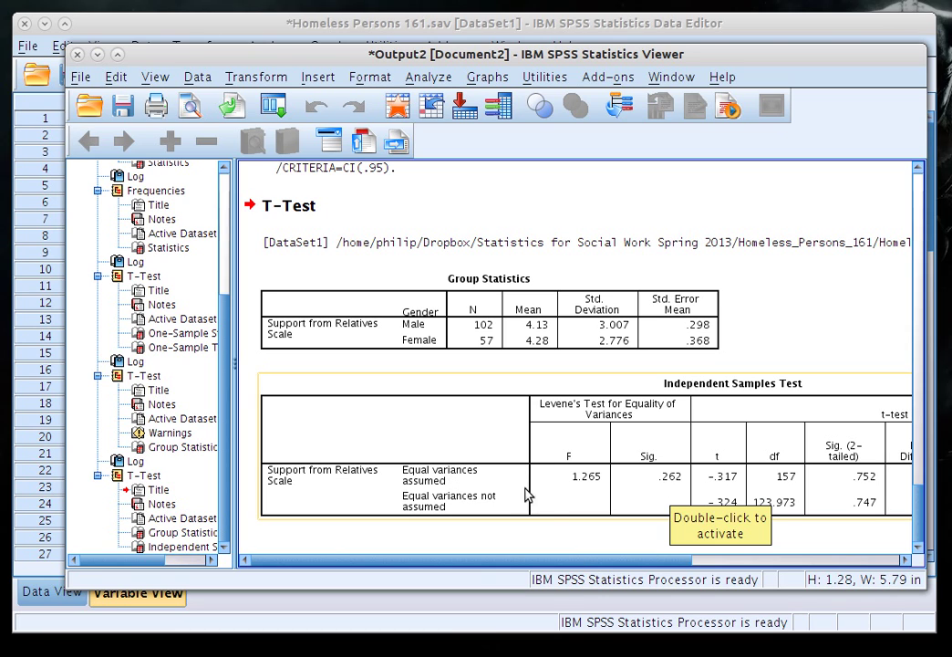
drag(580, 565, 684, 565)
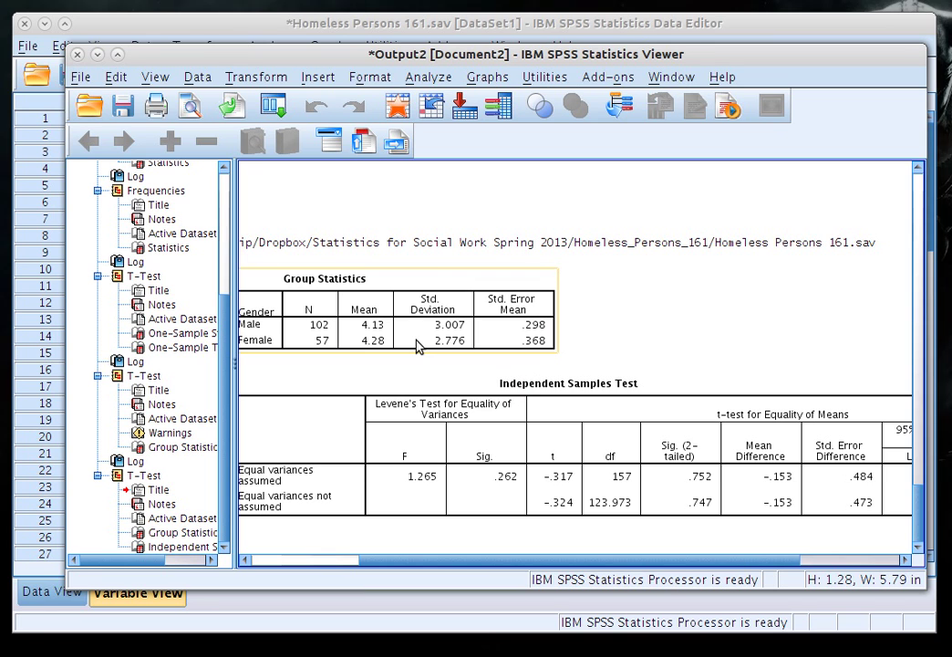
drag(541, 562, 389, 361)
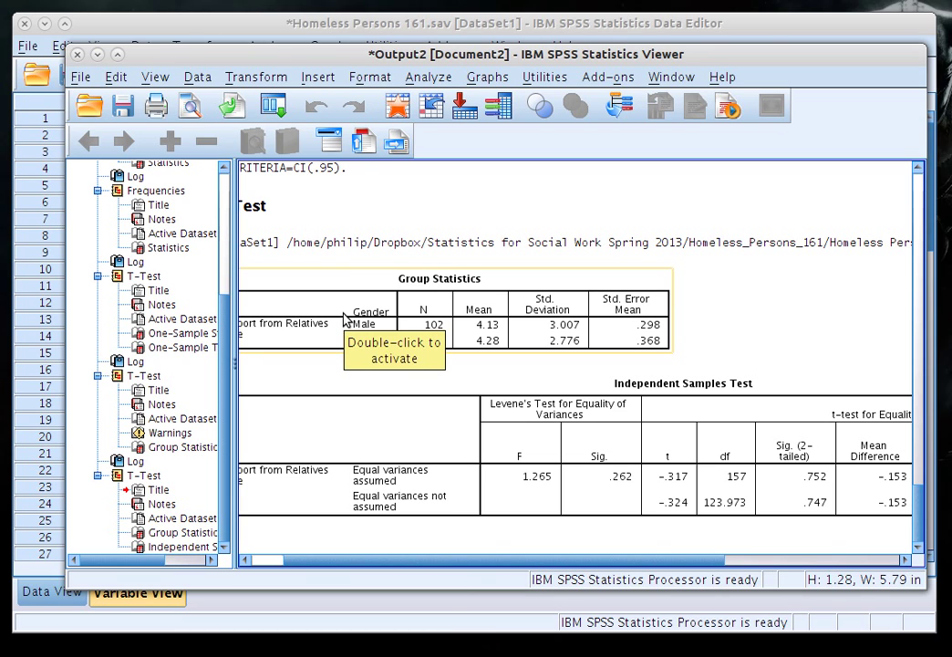
drag(711, 559, 889, 582)
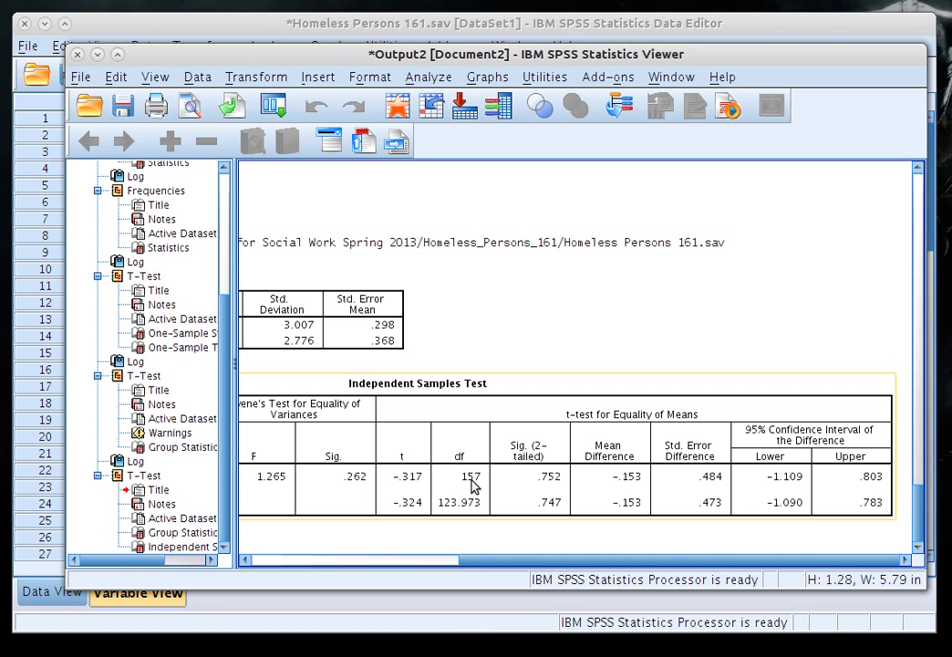
drag(599, 561, 487, 577)
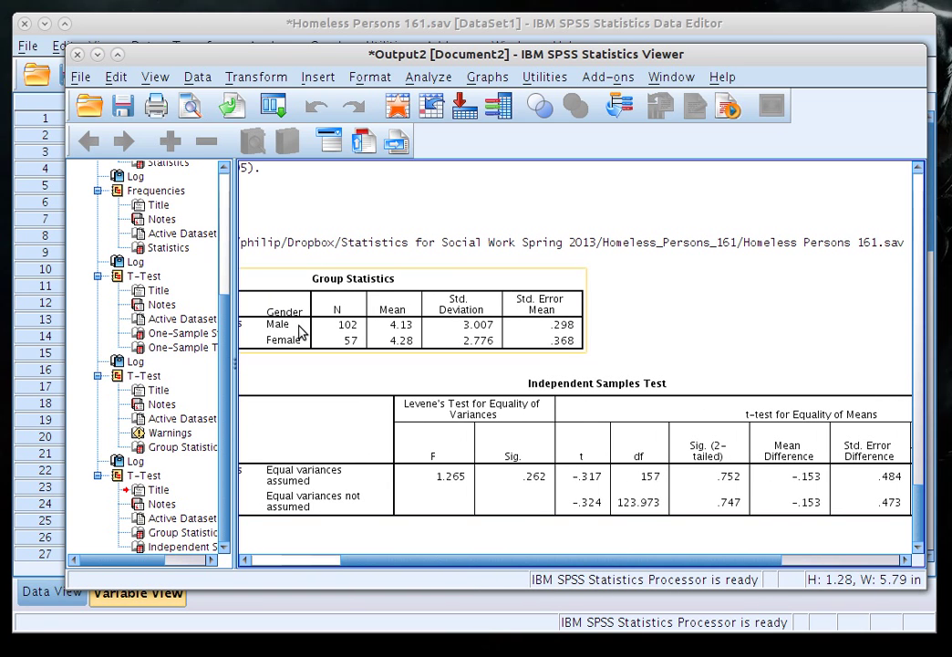
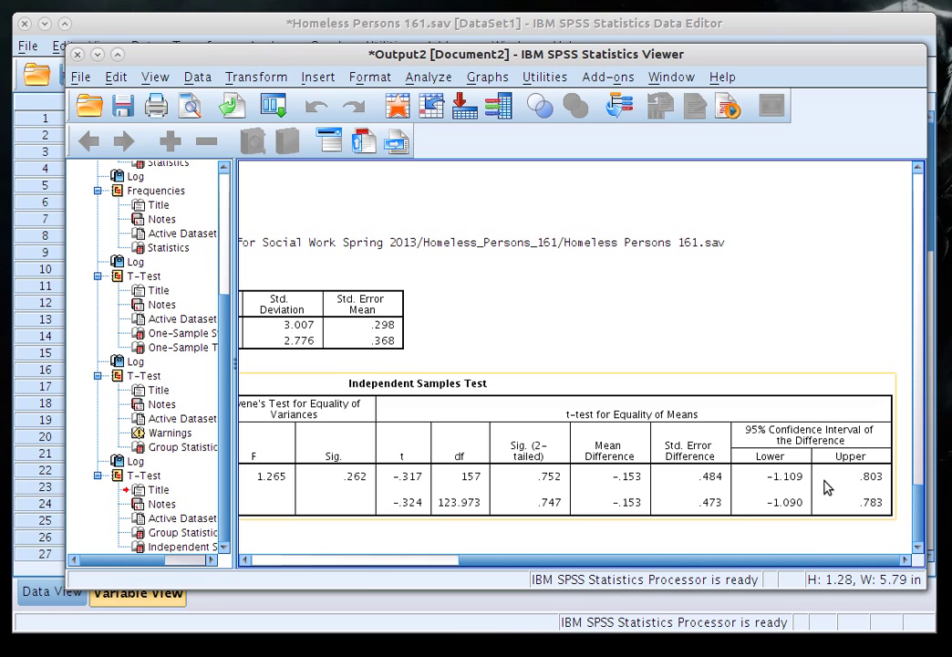
drag(830, 560, 594, 576)
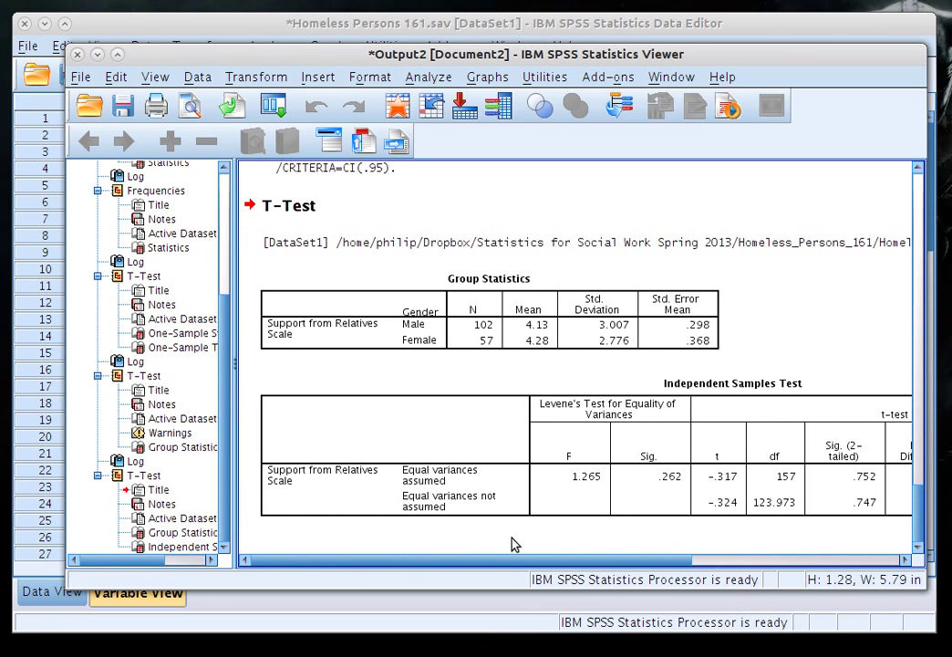